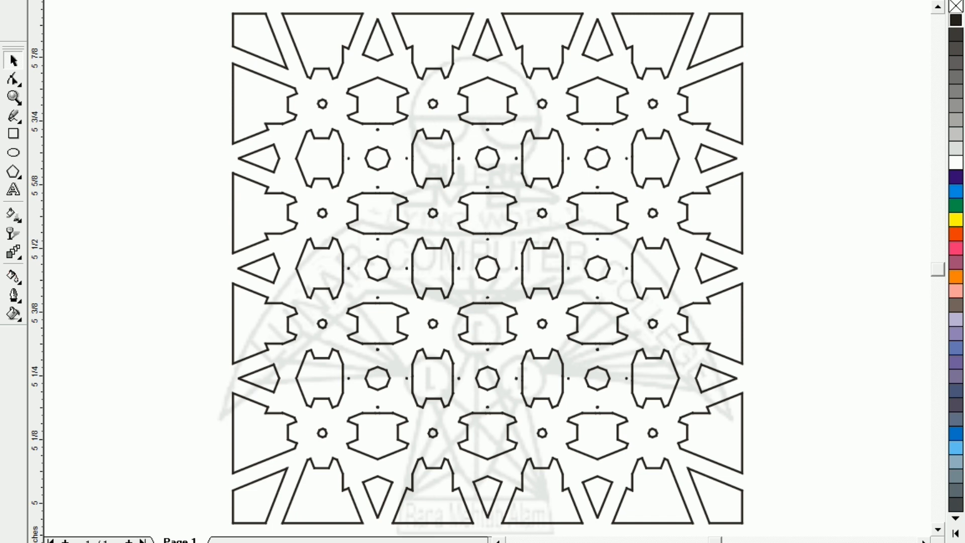
Create the letter V as artistic text and place it to the right of the finished lattice pattern.
{"action": "left_click", "coordinate": [13, 190]}
{"action": "left_click", "coordinate": [102, 302]}
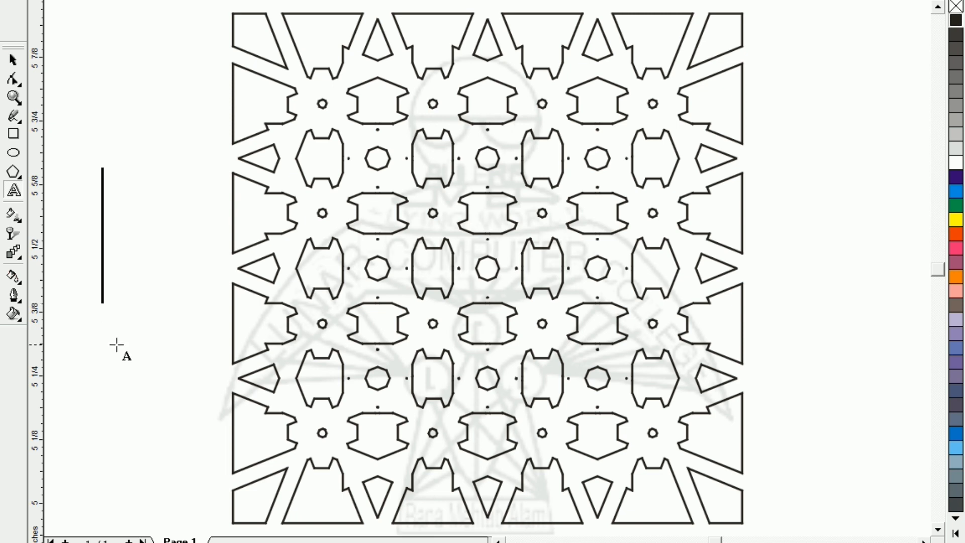
{"action": "type", "text": "V"}
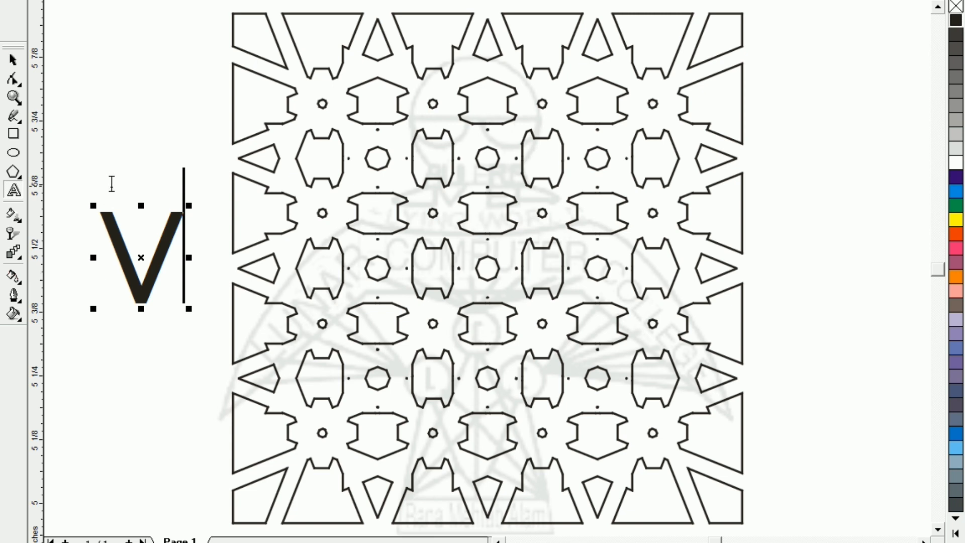
{"action": "left_click", "coordinate": [13, 60]}
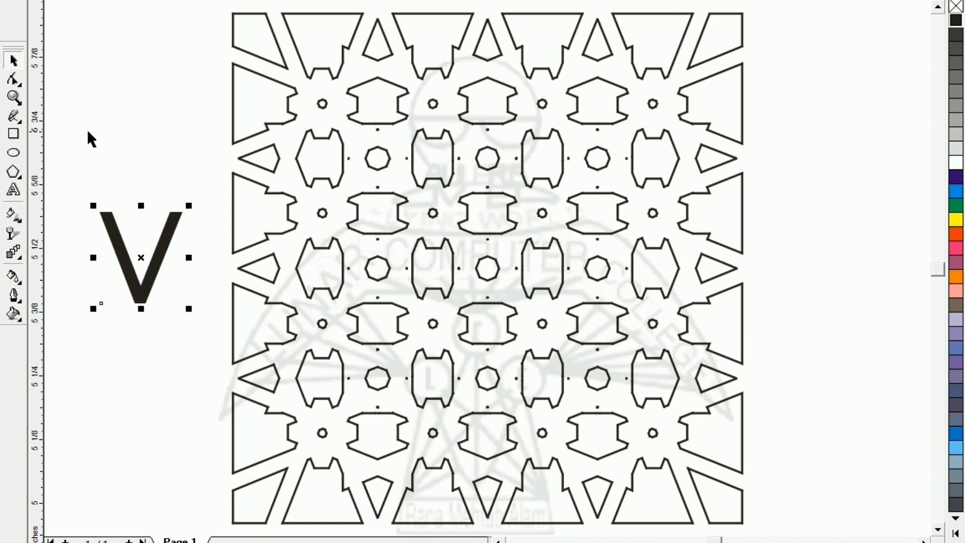
{"action": "key", "text": "F3"}
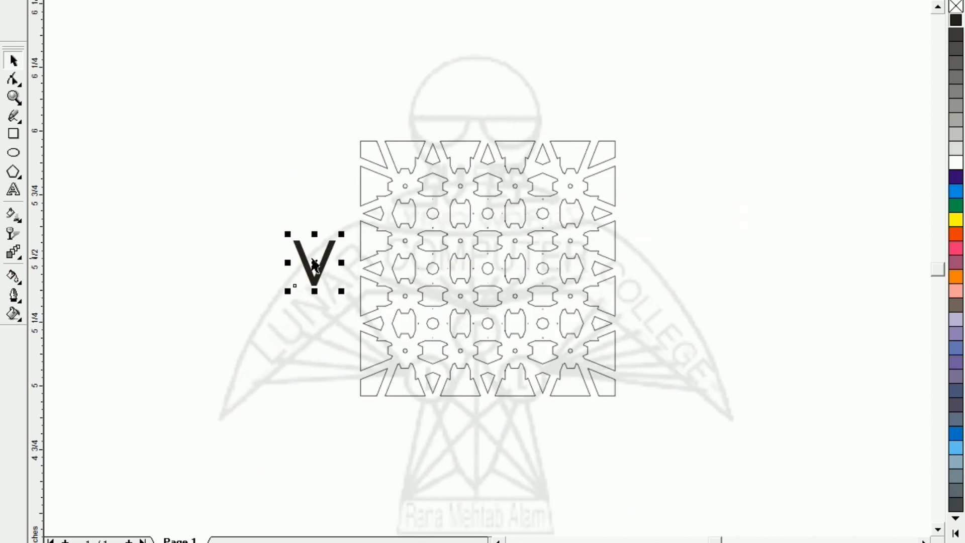
{"action": "left_click_drag", "start_coordinate": [315, 261], "coordinate": [754, 278]}
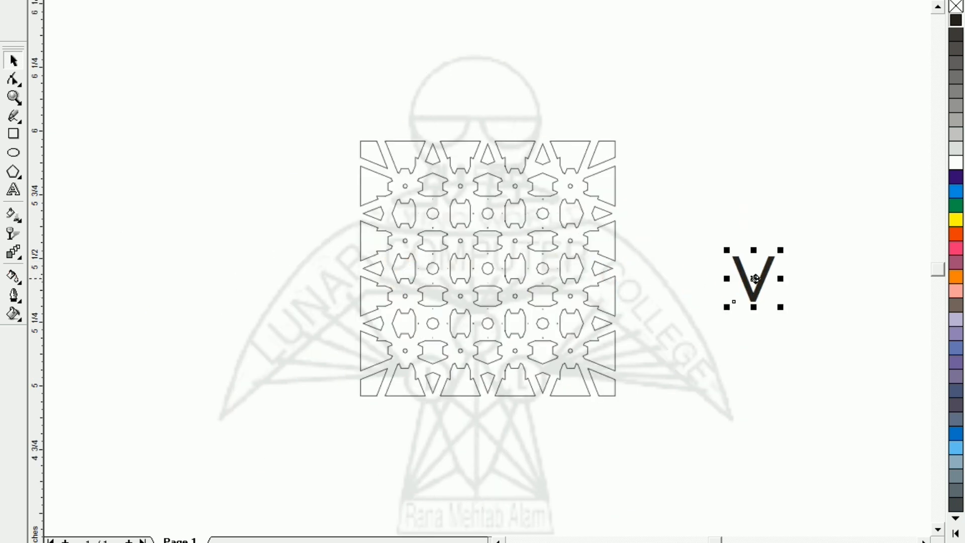
Shift the finished lattice pattern to the left and bring the letter V closer to it.
{"action": "left_click", "coordinate": [611, 380]}
{"action": "left_click", "coordinate": [534, 396]}
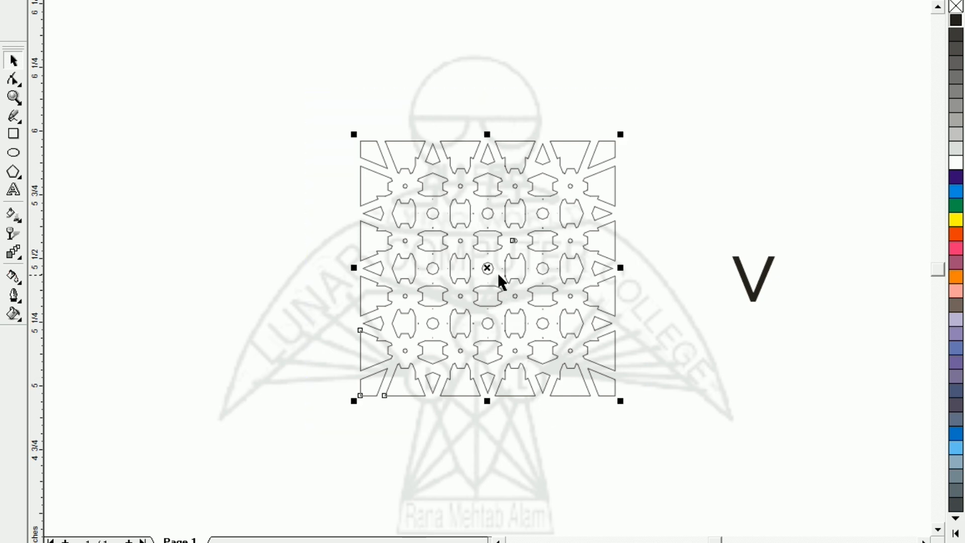
{"action": "left_click_drag", "start_coordinate": [492, 269], "coordinate": [317, 283]}
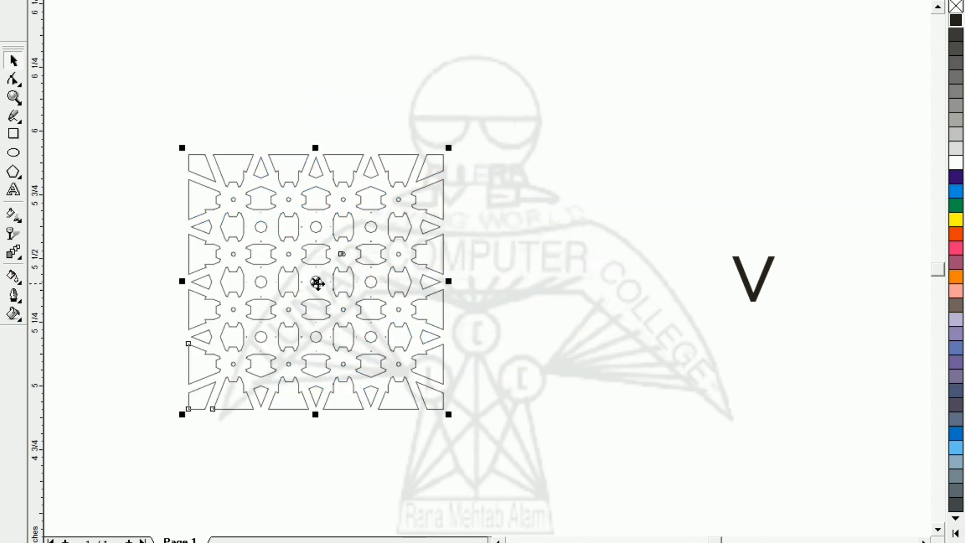
{"action": "left_click_drag", "start_coordinate": [754, 300], "coordinate": [640, 300]}
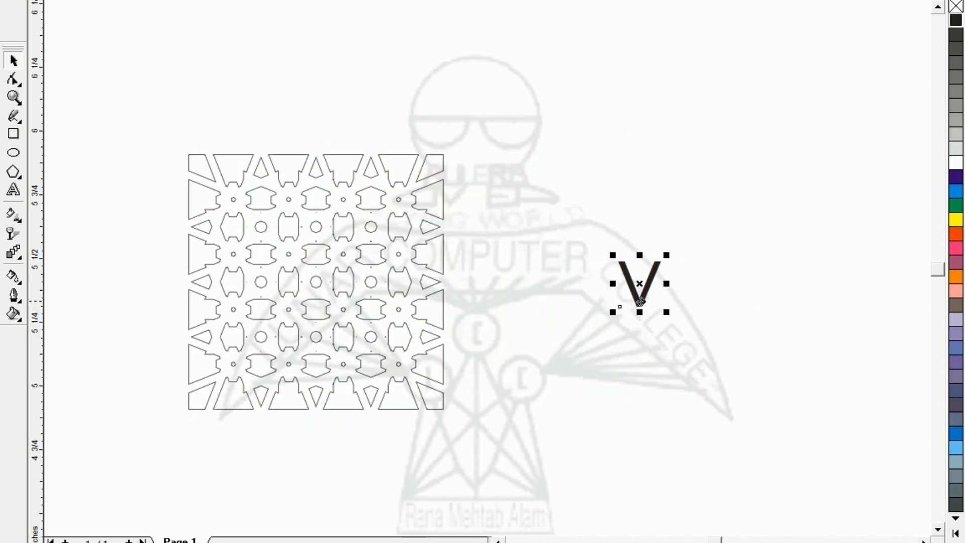
Mirror a copy of the V downward and nudge it up until the two pointed ends overlap around a small diamond.
{"action": "key", "text": "shift+F2"}
{"action": "key", "text": "F3"}
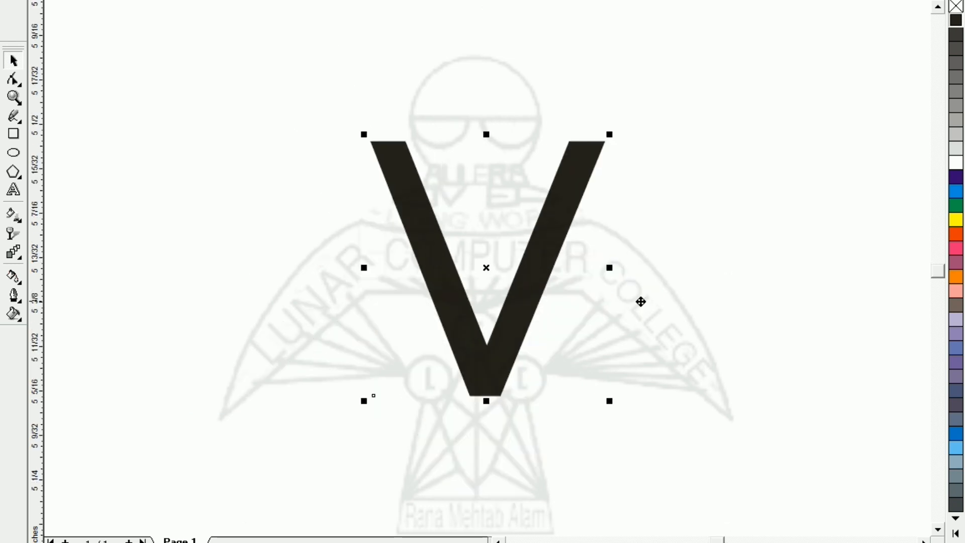
{"action": "key", "text": "F3"}
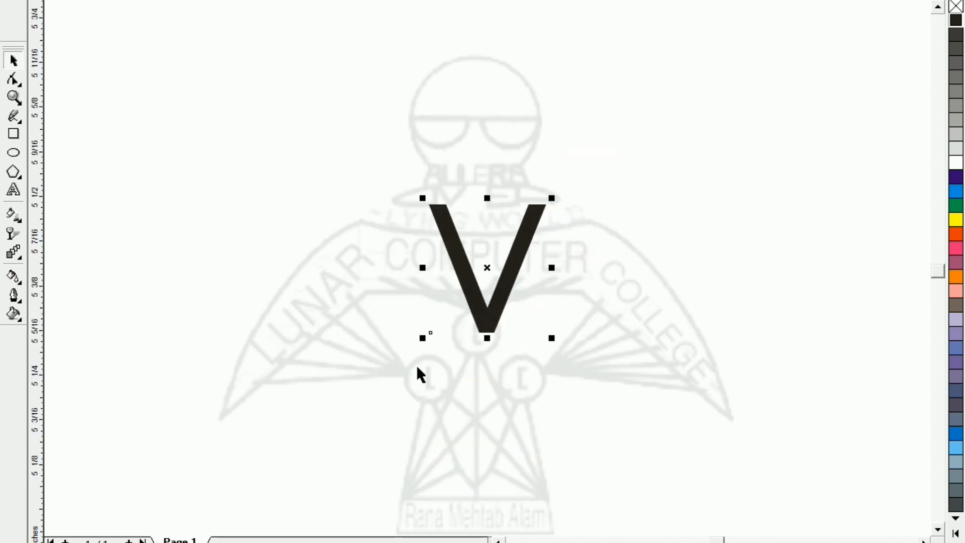
{"action": "left_click_drag", "start_coordinate": [489, 198], "coordinate": [495, 355]}
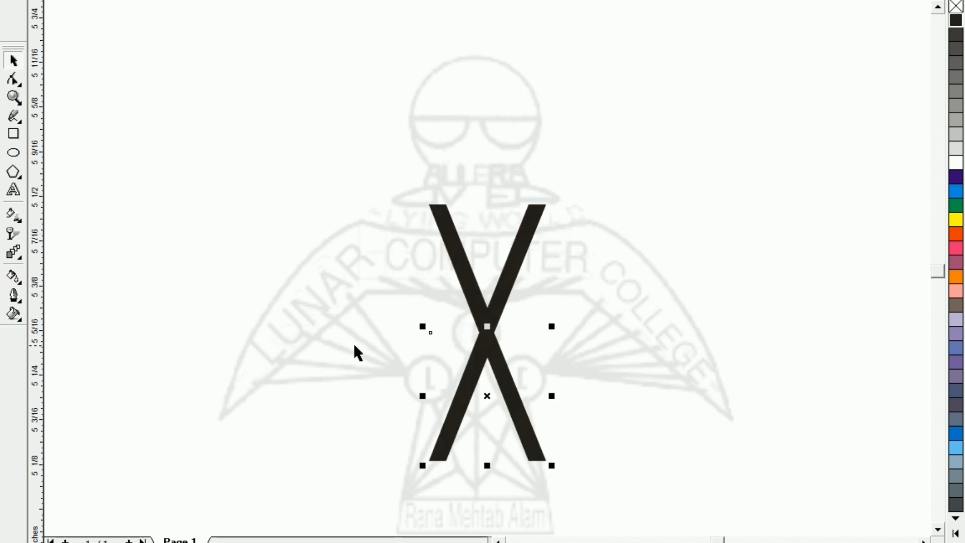
{"action": "key", "text": "Up"}
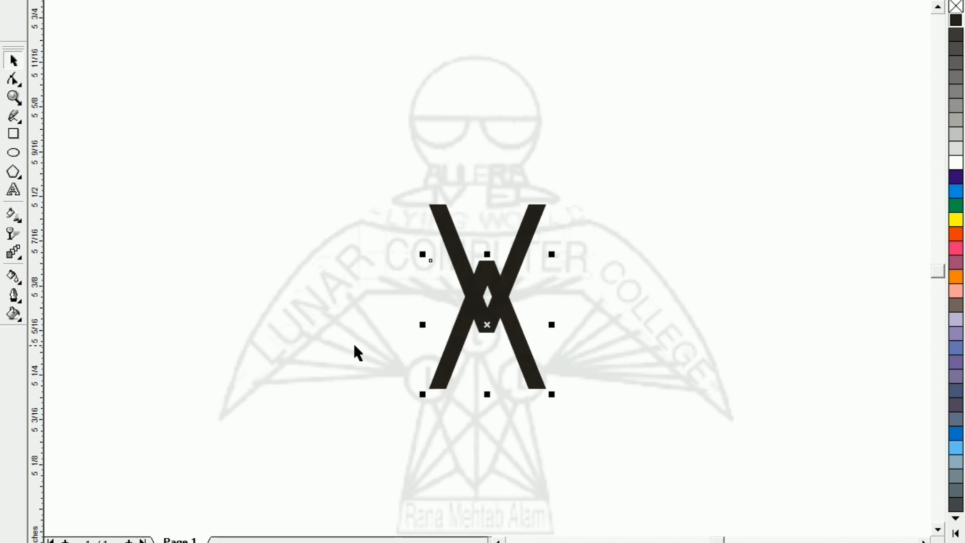
Select both overlapping V letters and rotate a copy of them 90 degrees to form an eight-armed star.
{"action": "left_click", "coordinate": [321, 127]}
{"action": "left_click_drag", "start_coordinate": [646, 441], "coordinate": [663, 482]}
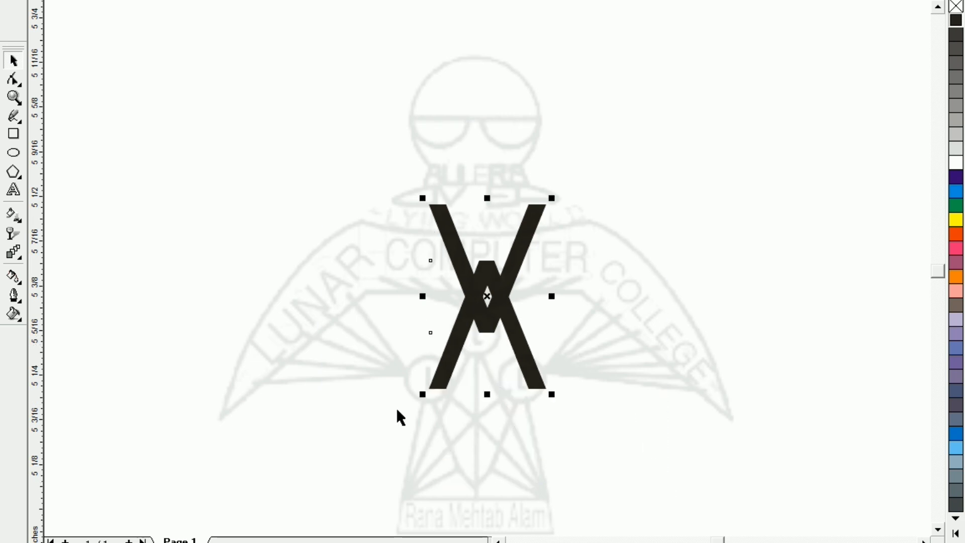
{"action": "left_click", "coordinate": [484, 302]}
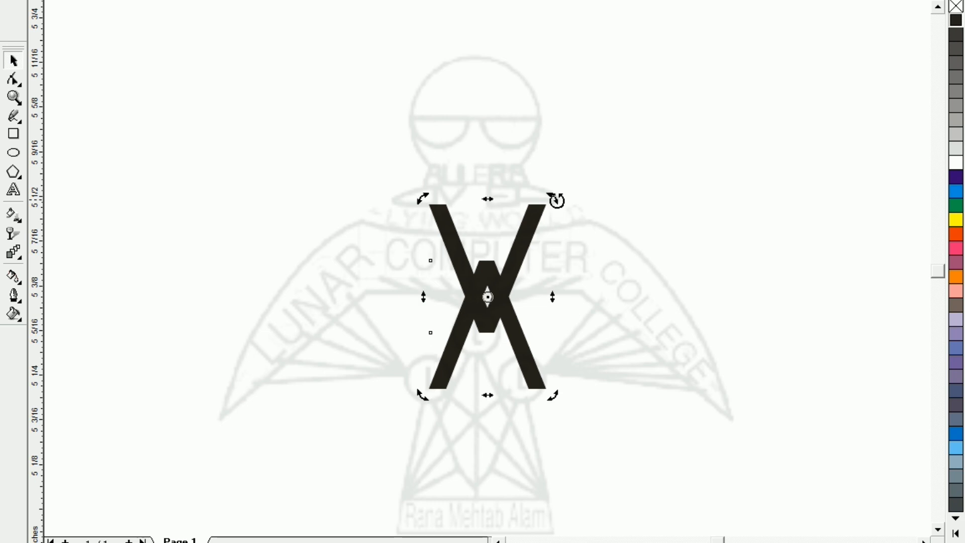
{"action": "left_click_drag", "start_coordinate": [556, 201], "coordinate": [611, 393]}
{"action": "left_click", "coordinate": [522, 480]}
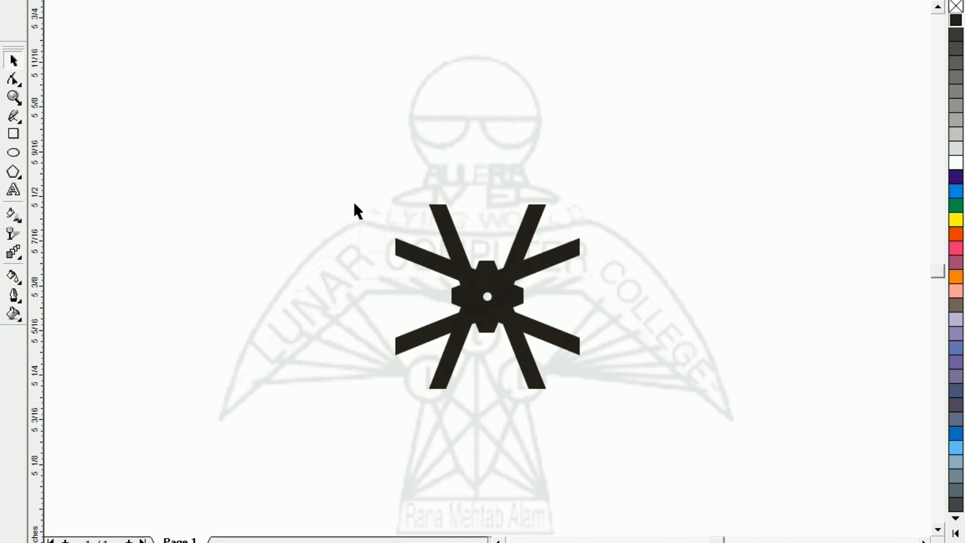
Mirror a copy of the whole star to its right and nudge it left so the arms of both stars overlap.
{"action": "left_click_drag", "start_coordinate": [304, 103], "coordinate": [747, 518]}
{"action": "left_click_drag", "start_coordinate": [390, 296], "coordinate": [653, 313]}
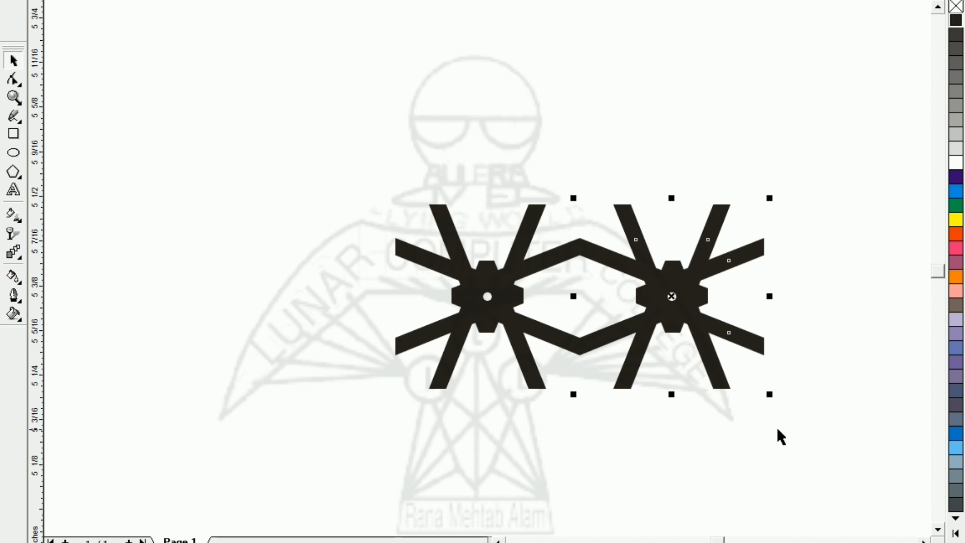
{"action": "key", "text": "Left"}
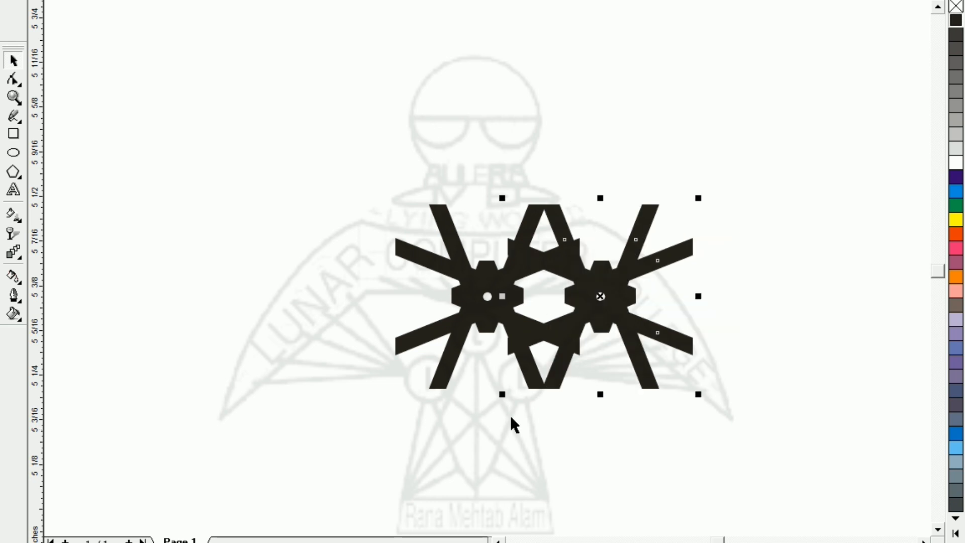
Mirror a copy of the star pair upward and nudge it down so it interlocks as a two-by-two block.
{"action": "left_click_drag", "start_coordinate": [319, 142], "coordinate": [785, 498]}
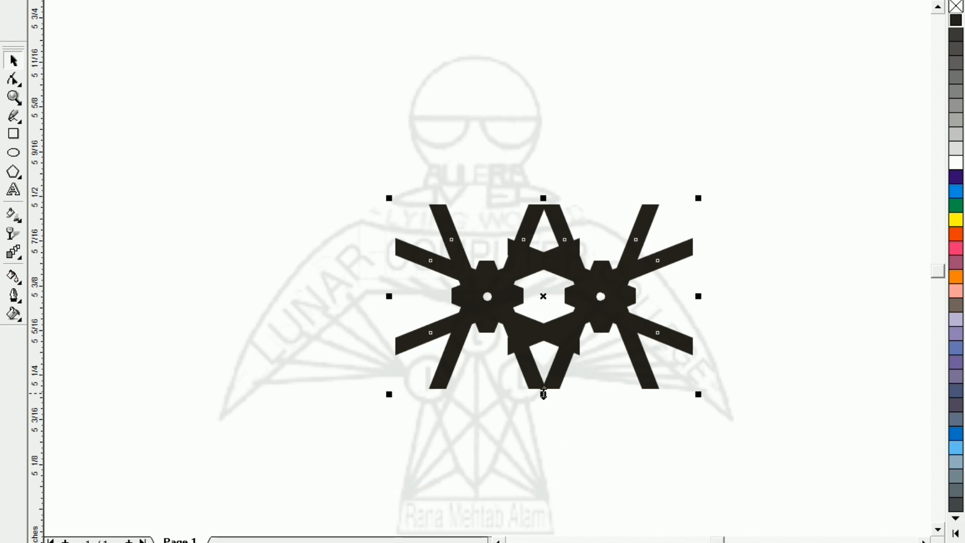
{"action": "left_click_drag", "start_coordinate": [543, 394], "coordinate": [558, 191]}
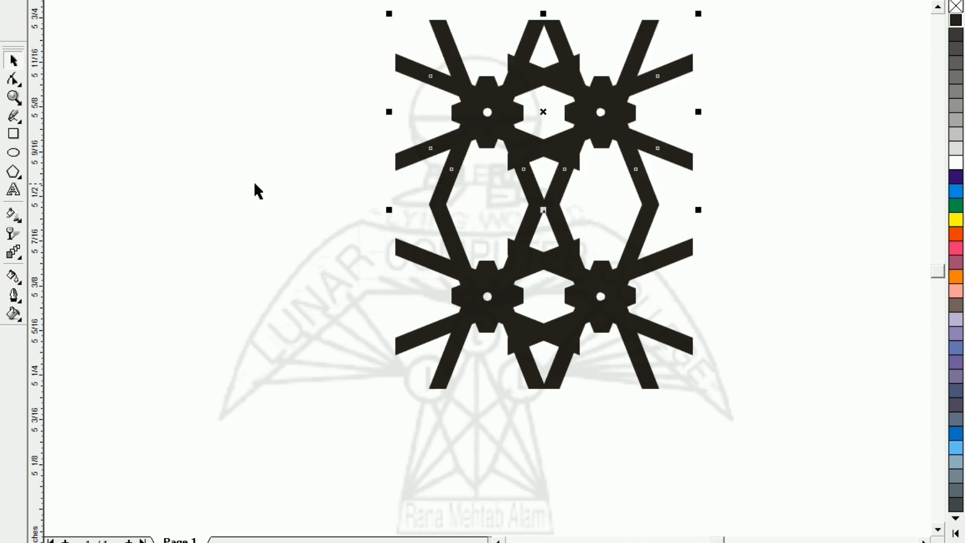
{"action": "key", "text": "Down"}
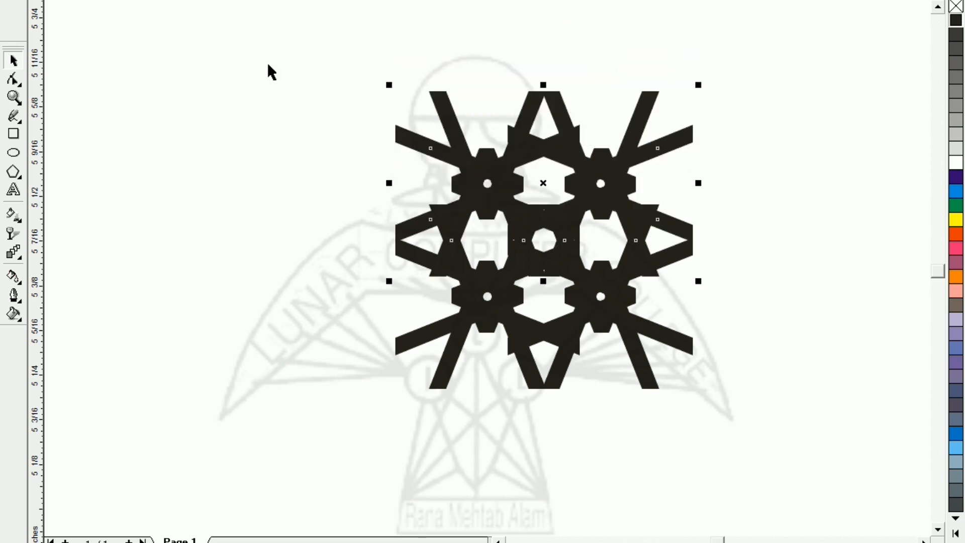
Mirror a copy of the two-by-two star block to its left and nudge it right until the blocks interlock.
{"action": "left_click_drag", "start_coordinate": [268, 38], "coordinate": [800, 490]}
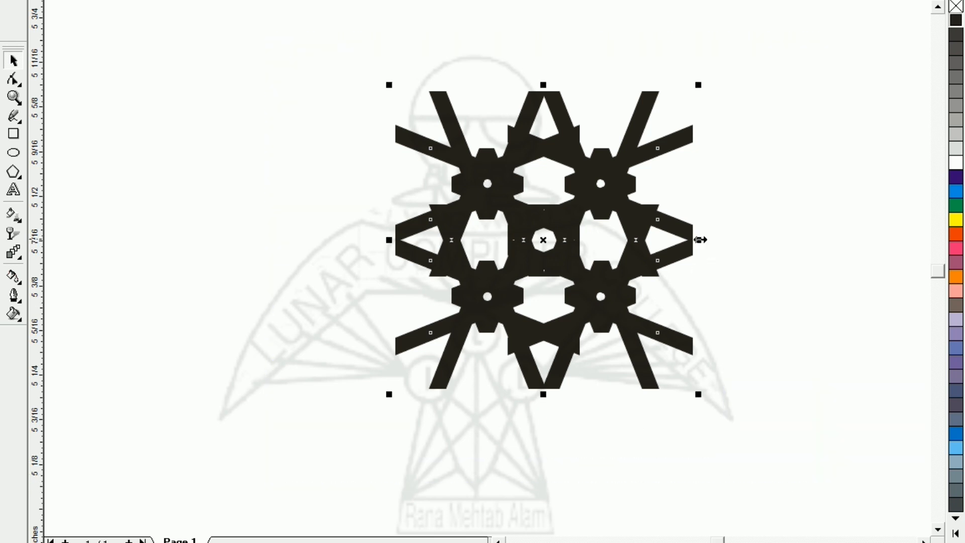
{"action": "left_click_drag", "start_coordinate": [699, 240], "coordinate": [391, 262]}
{"action": "right_click", "coordinate": [390, 263]}
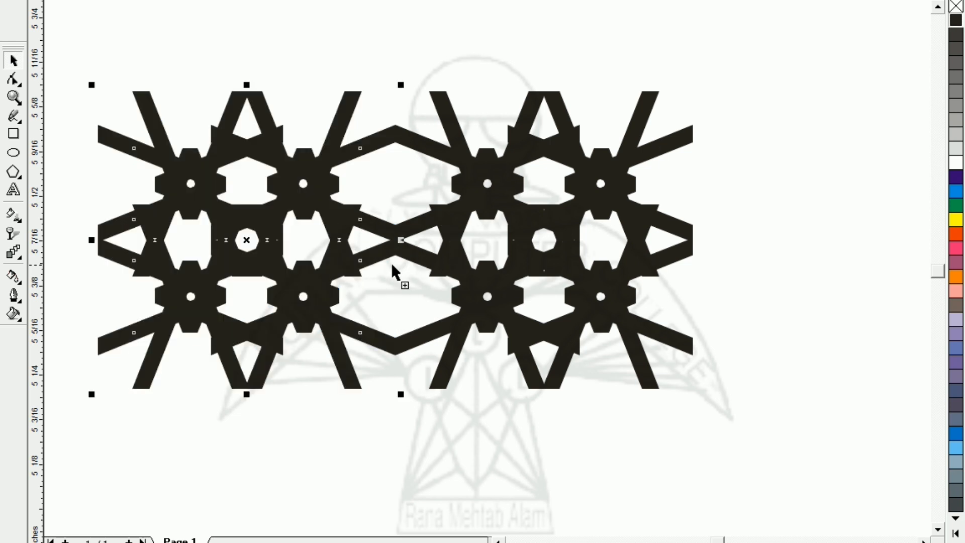
{"action": "key", "text": "F3"}
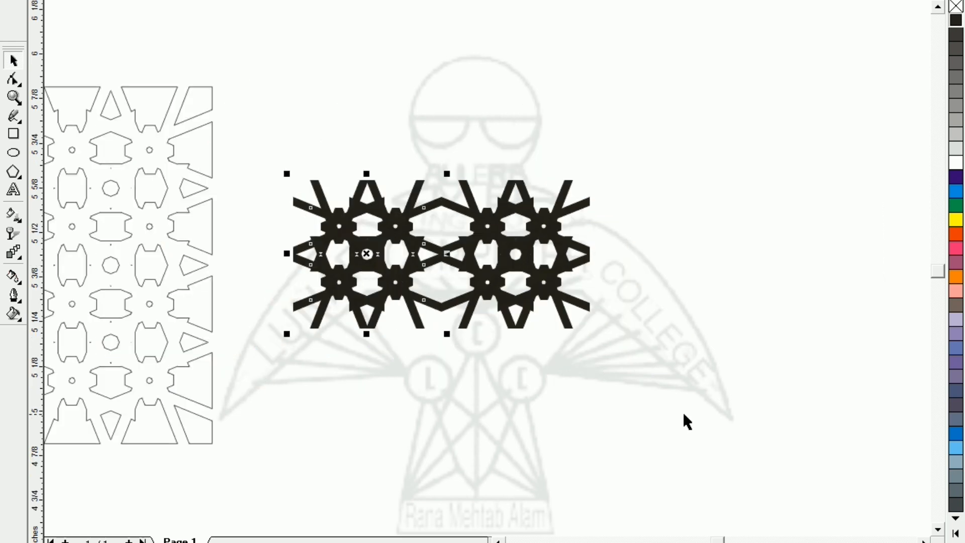
{"action": "key", "text": "Right"}
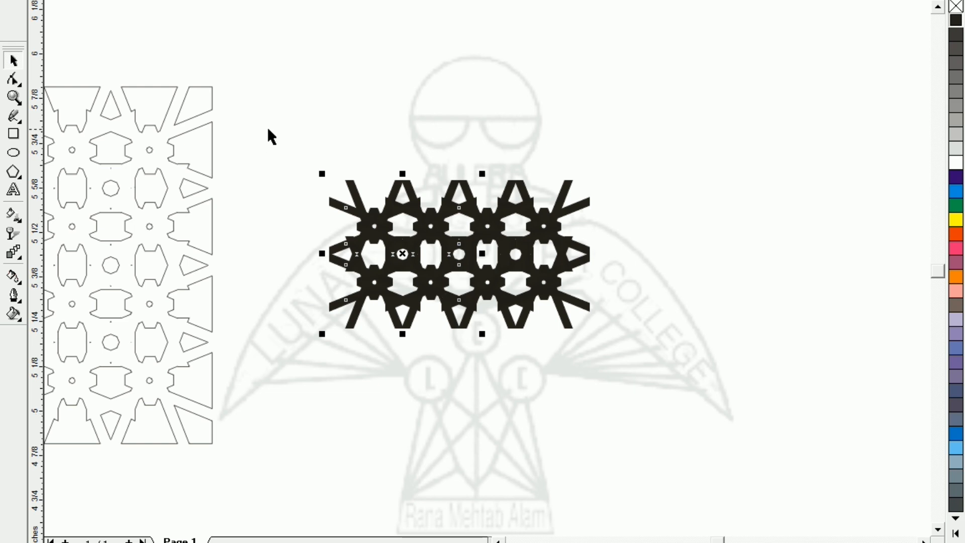
Mirror a copy of the four-star-wide block upward and nudge it down to complete a four-by-four lattice.
{"action": "left_click_drag", "start_coordinate": [268, 129], "coordinate": [760, 421]}
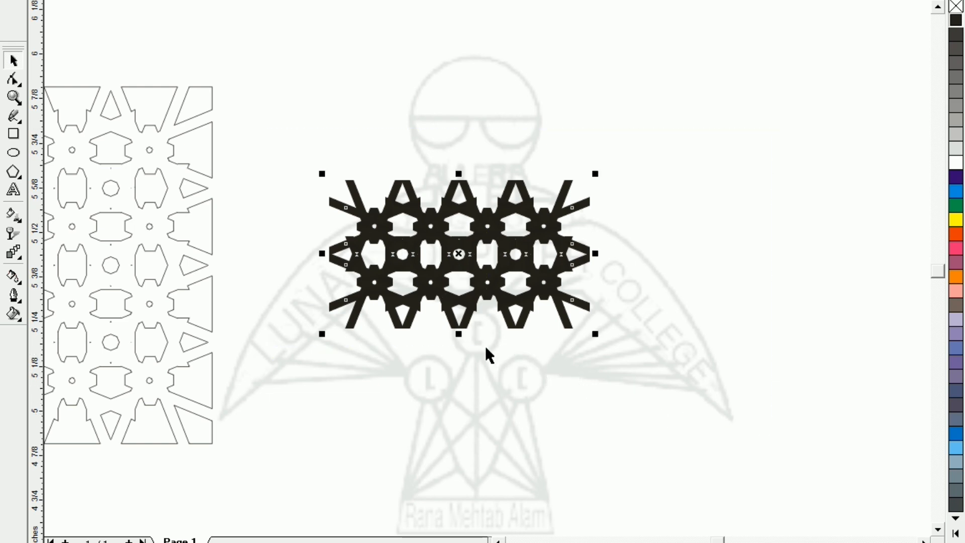
{"action": "left_click_drag", "start_coordinate": [459, 333], "coordinate": [481, 104]}
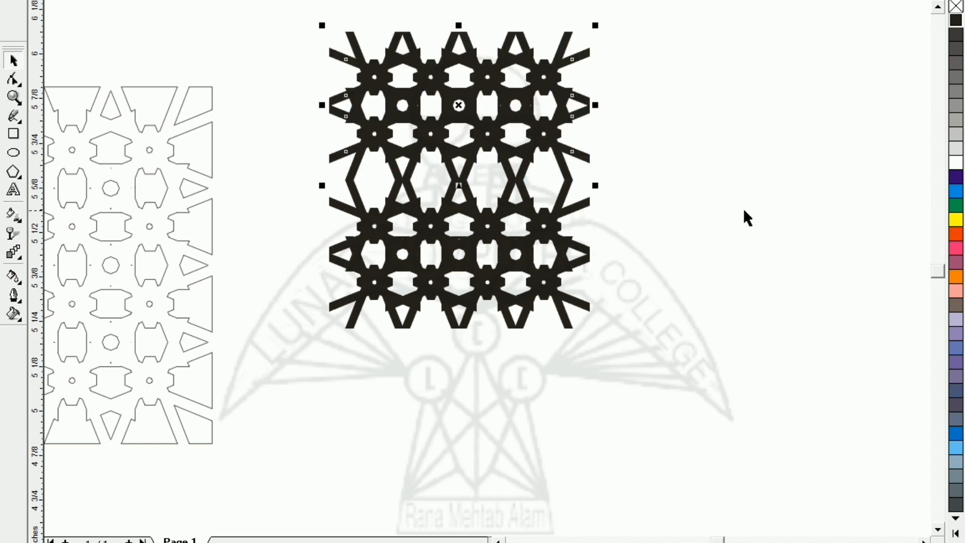
{"action": "key", "text": "Down"}
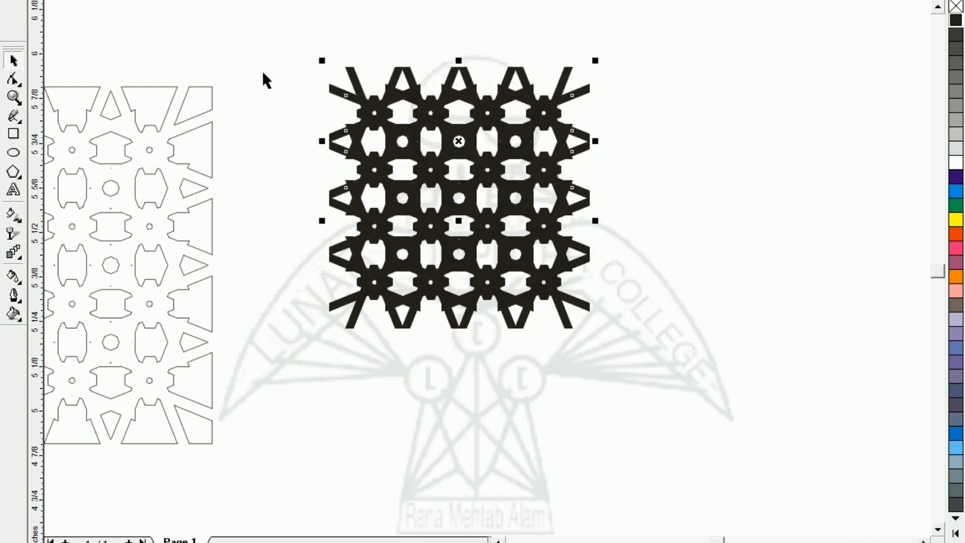
Select the entire four-by-four lattice, remove its fill and give it a black outline.
{"action": "left_click", "coordinate": [295, 58]}
{"action": "left_click_drag", "start_coordinate": [276, 31], "coordinate": [701, 401]}
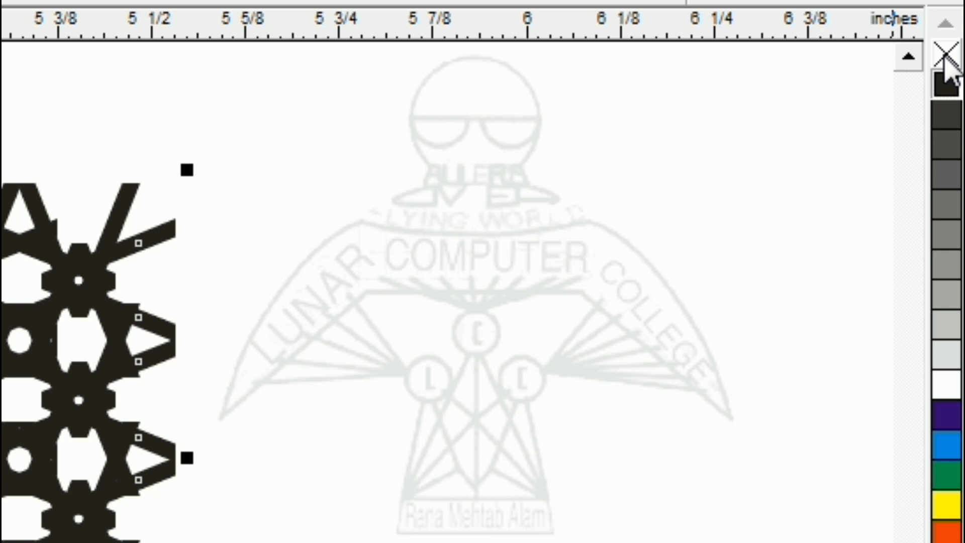
{"action": "left_click", "coordinate": [946, 57]}
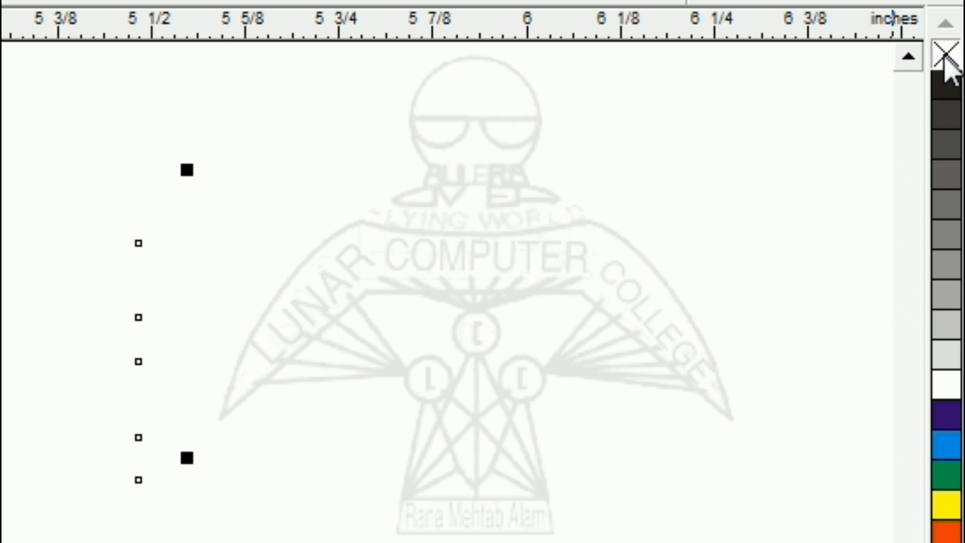
{"action": "right_click", "coordinate": [947, 90]}
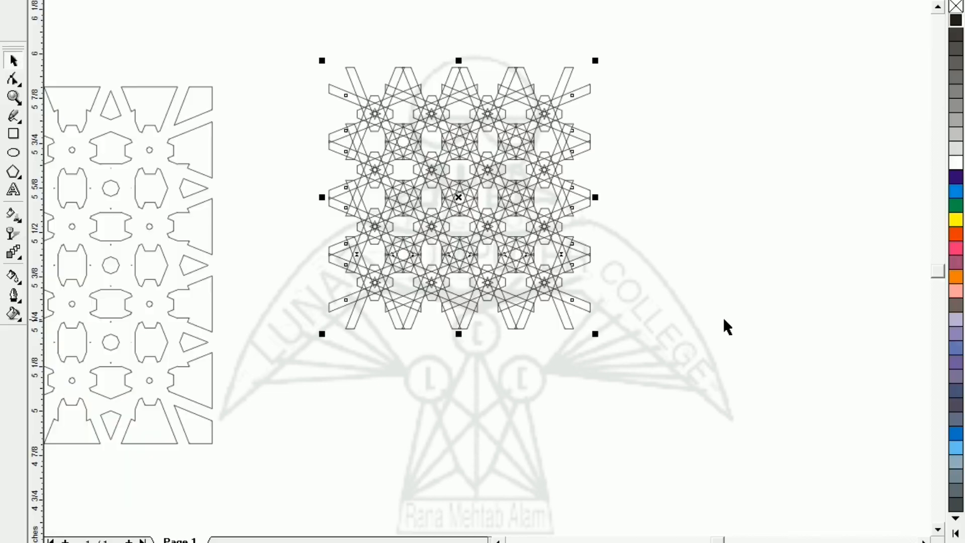
Break apart the outlined letters and weld them all into one lattice shape.
{"action": "key", "text": "ctrl+k"}
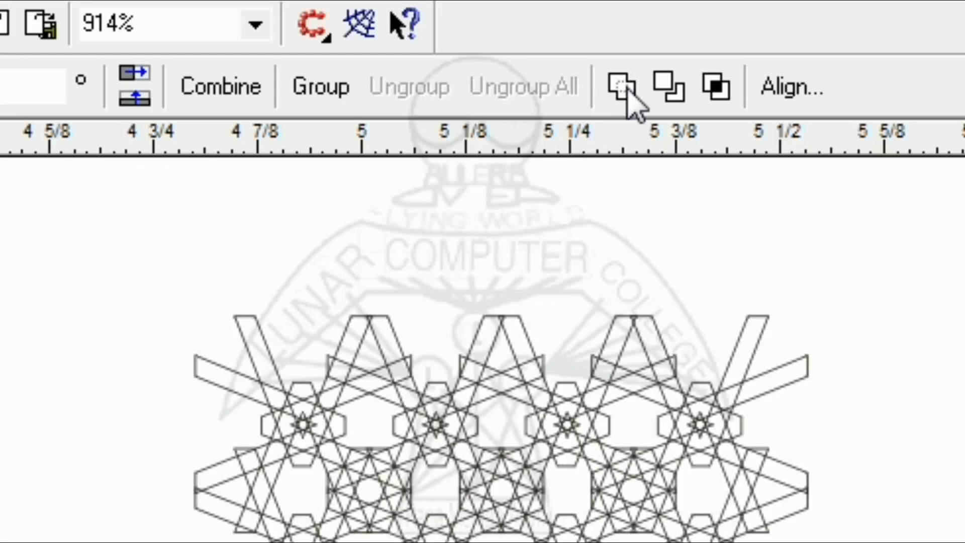
{"action": "left_click", "coordinate": [624, 86]}
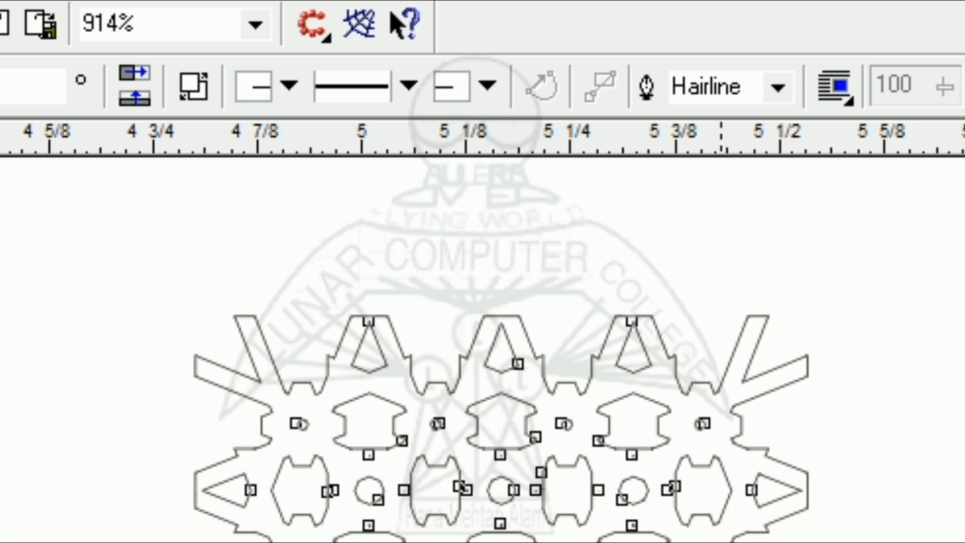
{"action": "left_click", "coordinate": [554, 352]}
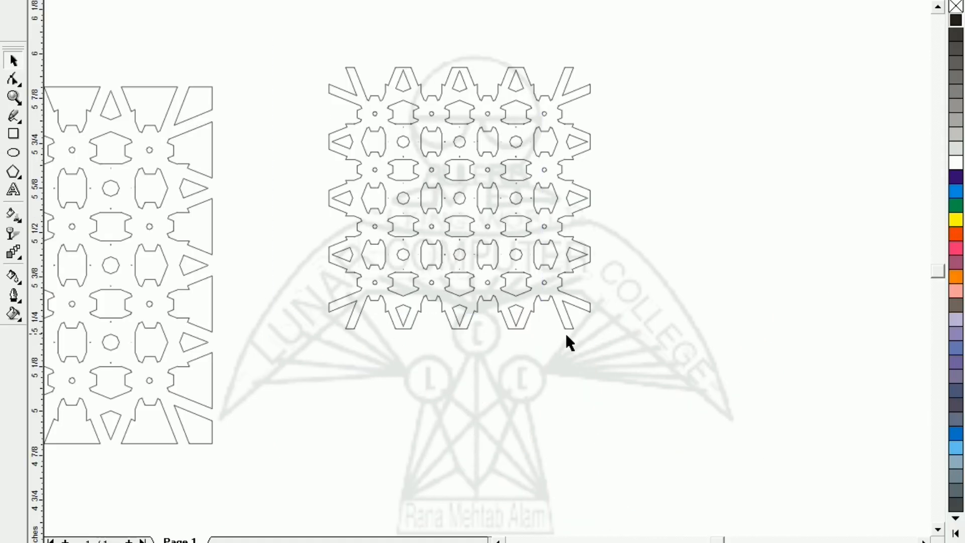
Move the welded lattice down and to the right, centring it at about x 5.70", y 5.35".
{"action": "left_click_drag", "start_coordinate": [275, 37], "coordinate": [669, 388]}
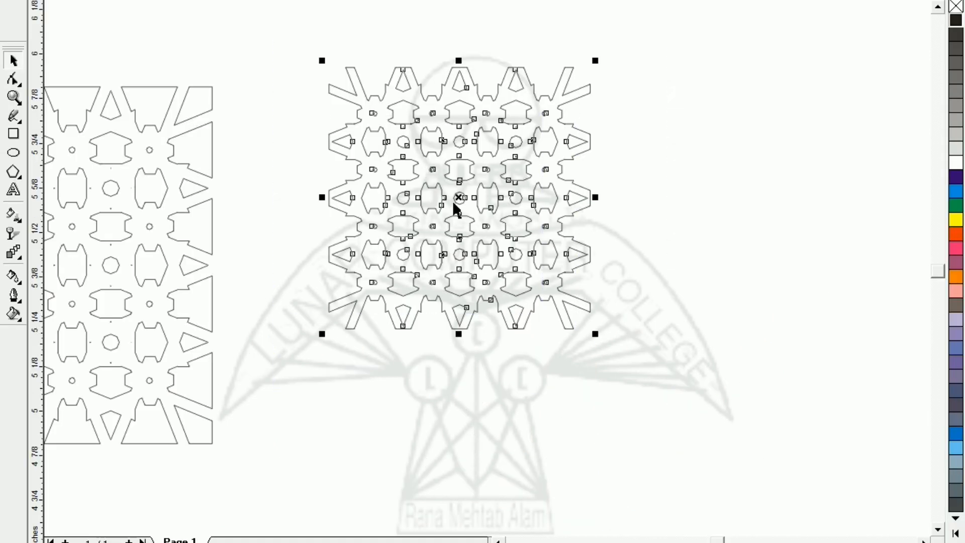
{"action": "left_click_drag", "start_coordinate": [459, 198], "coordinate": [654, 285]}
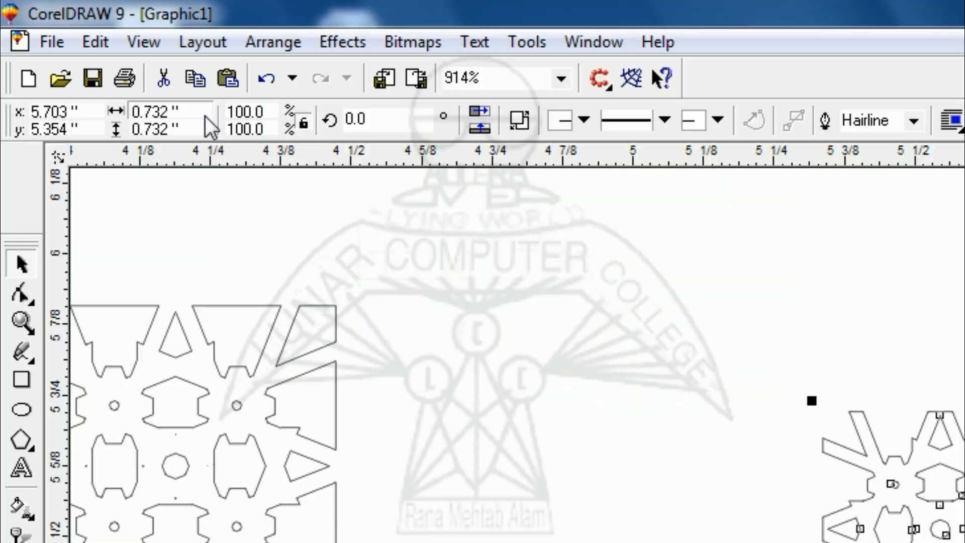
Resize the welded lattice to 1.0 inch wide and 1.0 inch high.
{"action": "left_click_drag", "start_coordinate": [205, 111], "coordinate": [4, 112]}
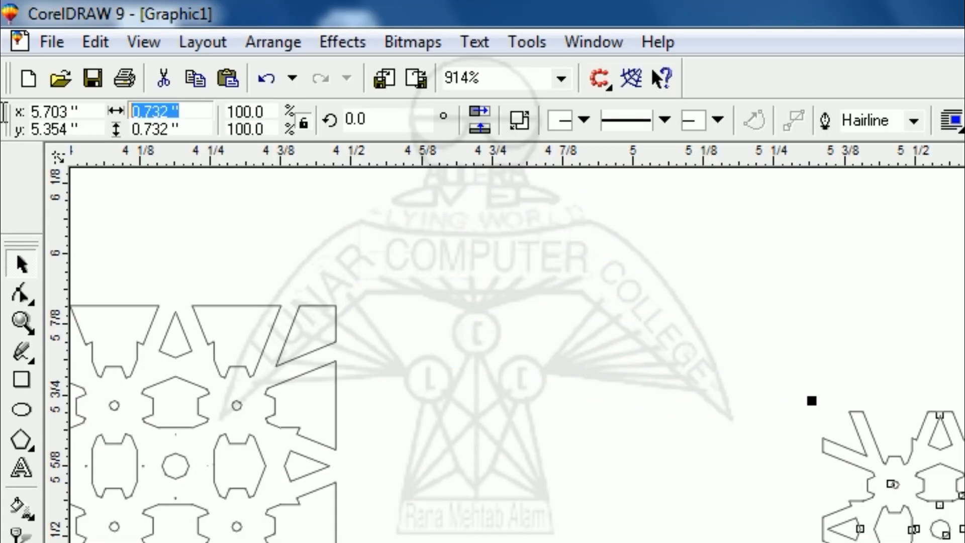
{"action": "type", "text": "1"}
{"action": "key", "text": "Tab"}
{"action": "type", "text": "1"}
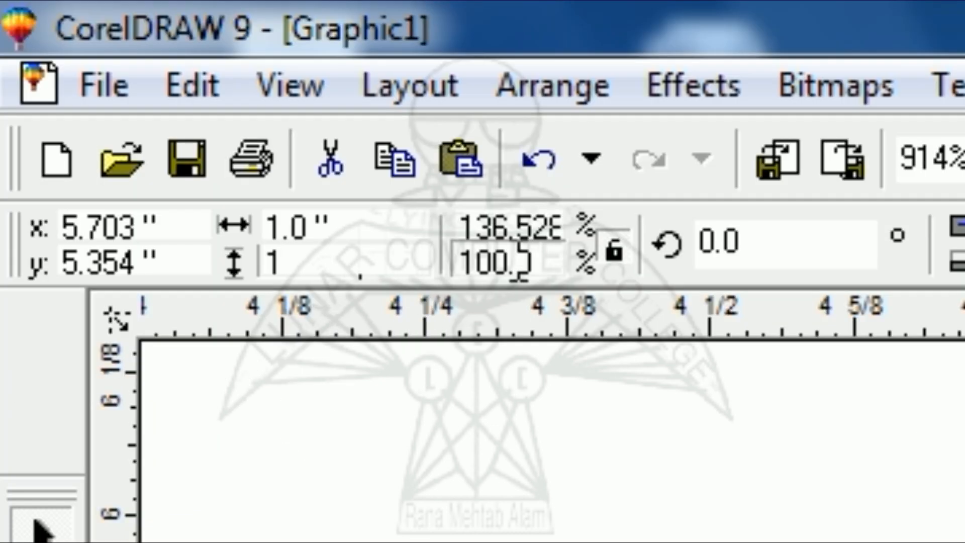
{"action": "key", "text": "Return"}
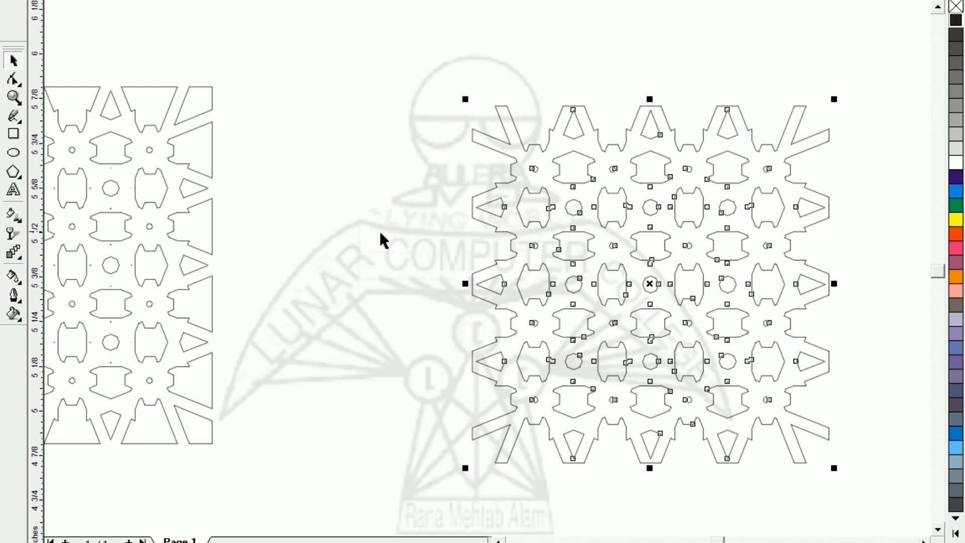
{"action": "left_click", "coordinate": [355, 232]}
{"action": "left_click", "coordinate": [596, 276]}
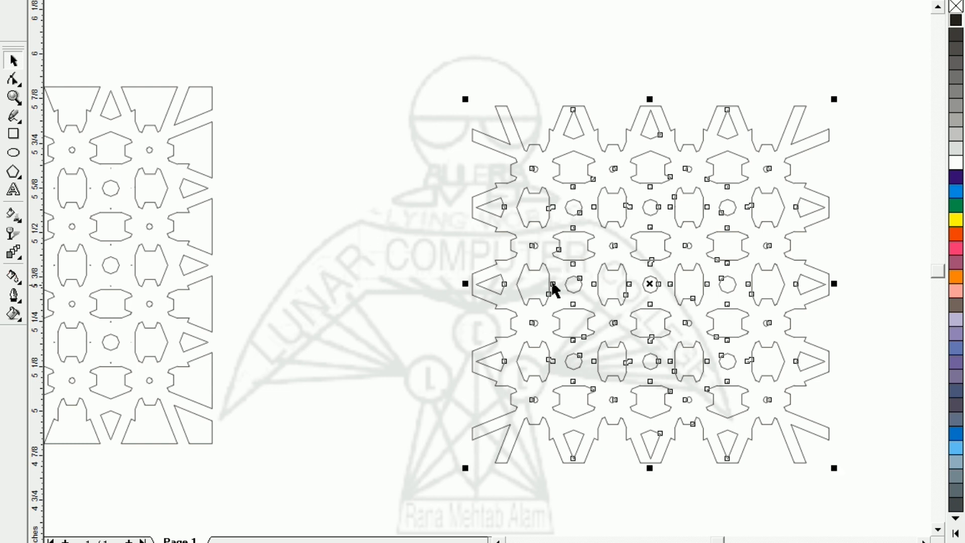
{"action": "left_click", "coordinate": [333, 202]}
Draw a square between the two patterns and set its size to 1.0 inch wide by 1.0 inch high.
{"action": "left_click", "coordinate": [14, 134]}
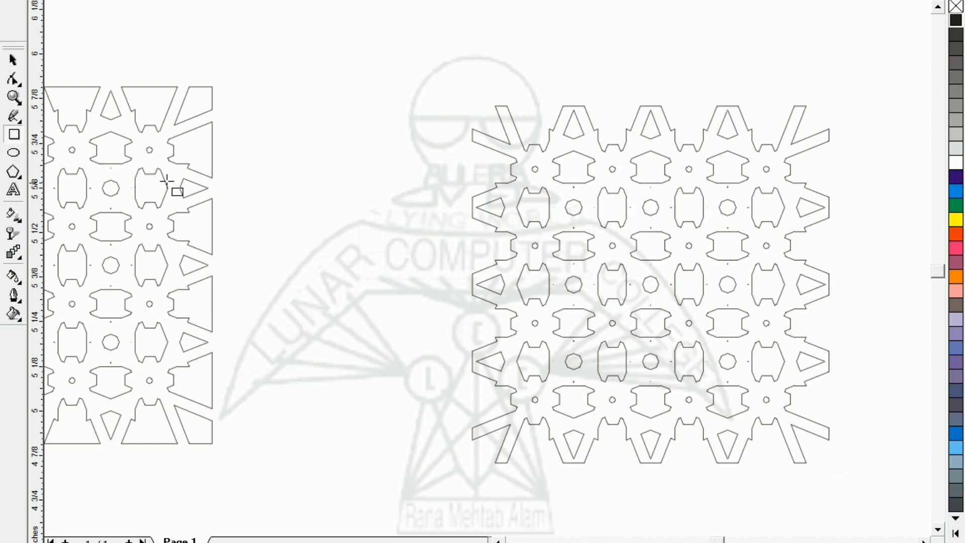
{"action": "left_click_drag", "start_coordinate": [258, 184], "coordinate": [368, 297]}
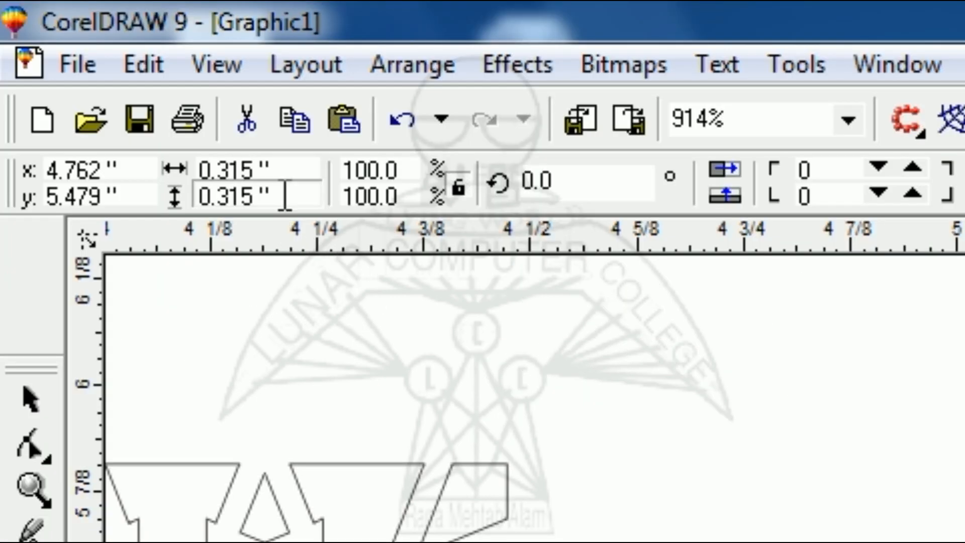
{"action": "left_click", "coordinate": [291, 160]}
{"action": "type", "text": "1"}
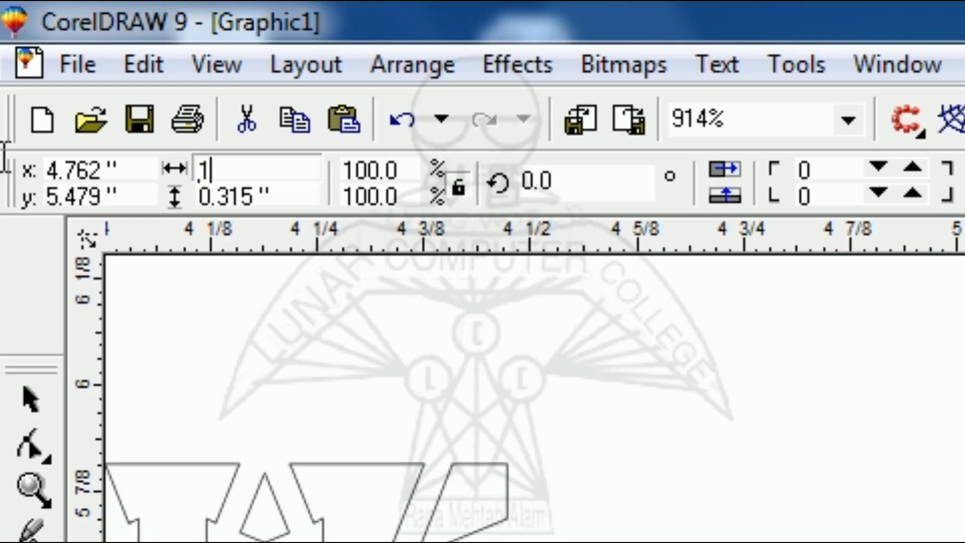
{"action": "key", "text": "Tab"}
{"action": "type", "text": "1"}
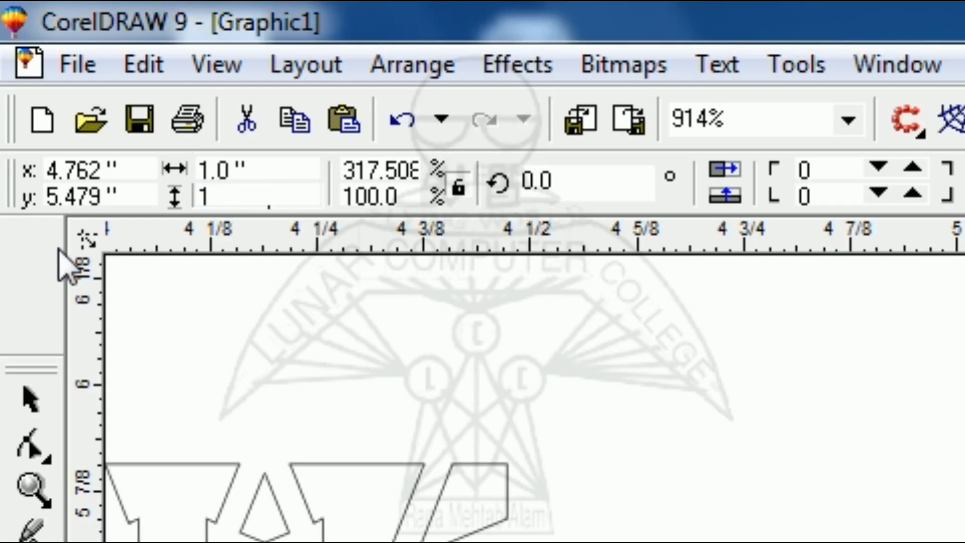
{"action": "key", "text": "Return"}
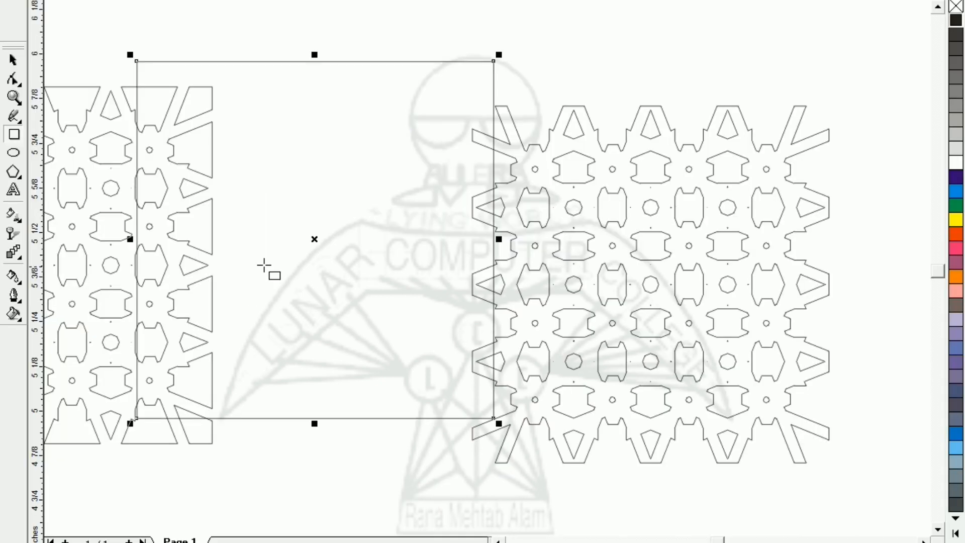
Move the 1-inch square over the welded lattice.
{"action": "left_click", "coordinate": [12, 60]}
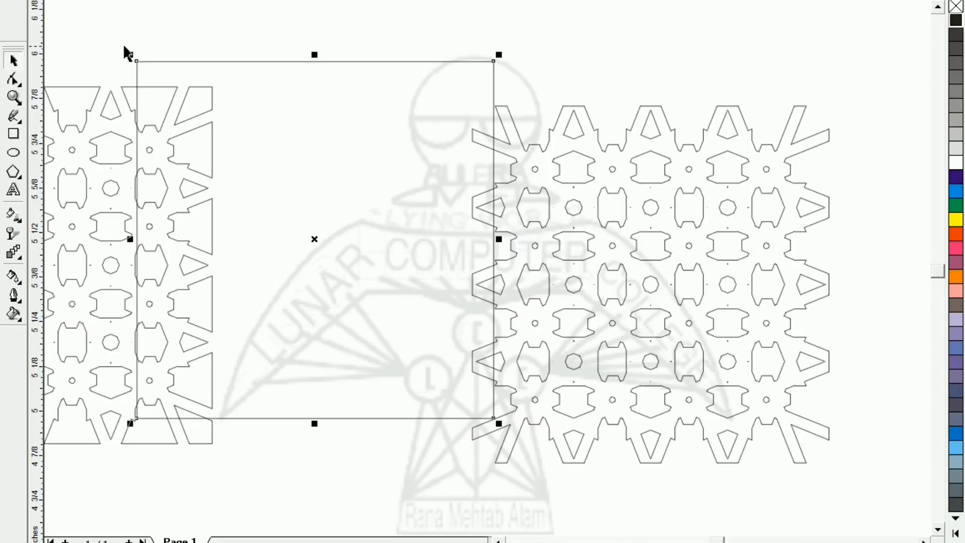
{"action": "left_click", "coordinate": [211, 44]}
{"action": "left_click", "coordinate": [287, 117]}
{"action": "key", "text": "F3"}
{"action": "left_click_drag", "start_coordinate": [373, 170], "coordinate": [521, 190]}
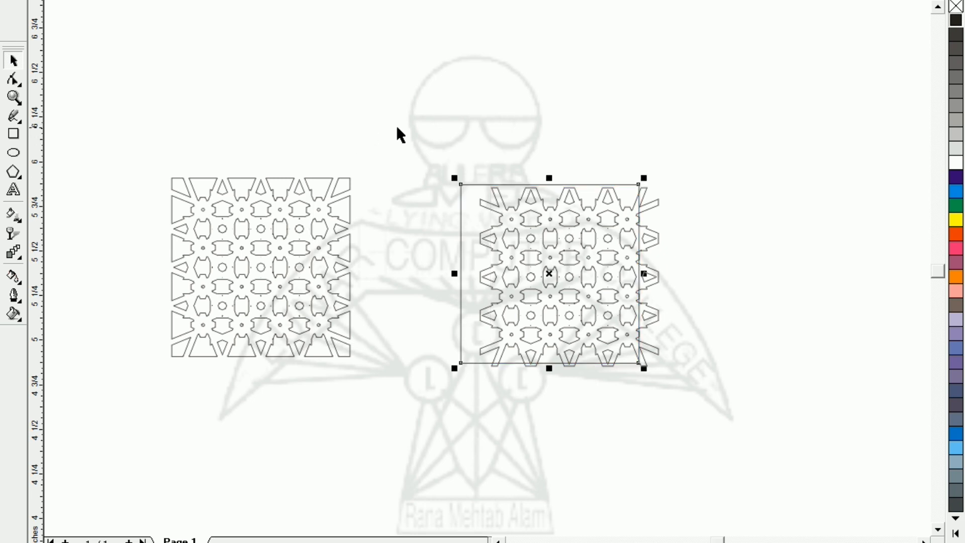
Align the square and the lattice on their horizontal and vertical centres.
{"action": "left_click_drag", "start_coordinate": [414, 124], "coordinate": [772, 431]}
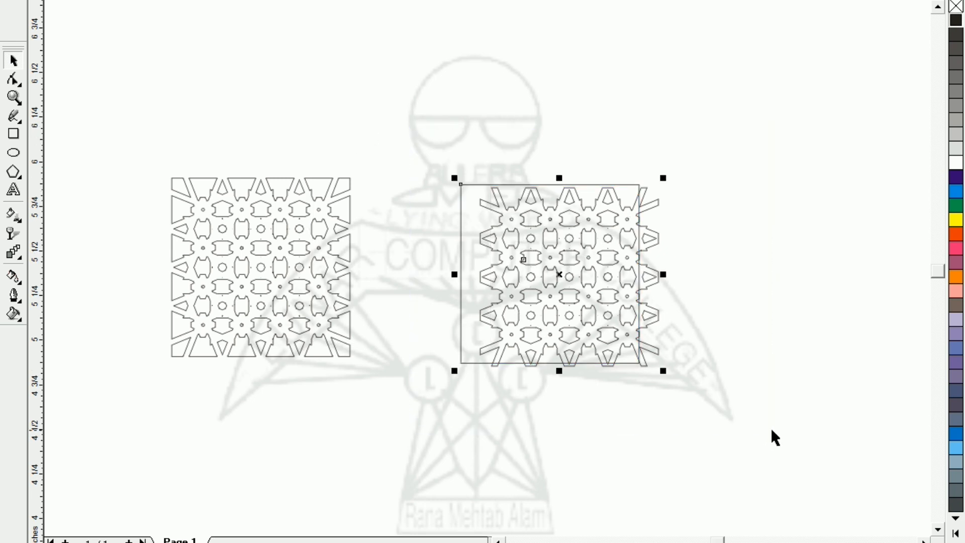
{"action": "key", "text": "c"}
{"action": "key", "text": "e"}
{"action": "left_click", "coordinate": [379, 118]}
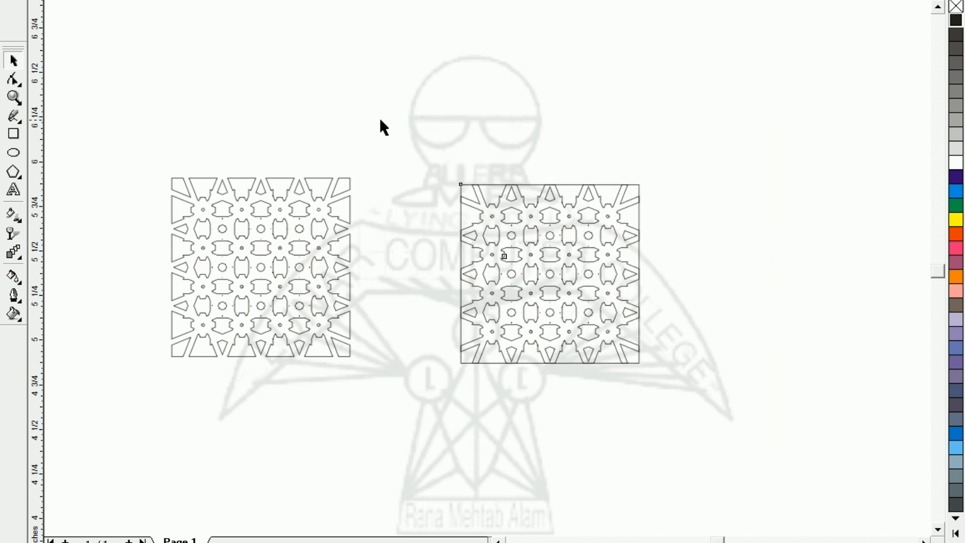
Trim the square with the lattice, moving the trimmed panel clear and deleting the leftover lattice.
{"action": "left_click_drag", "start_coordinate": [391, 135], "coordinate": [747, 438]}
{"action": "key", "text": "ctrl+l"}
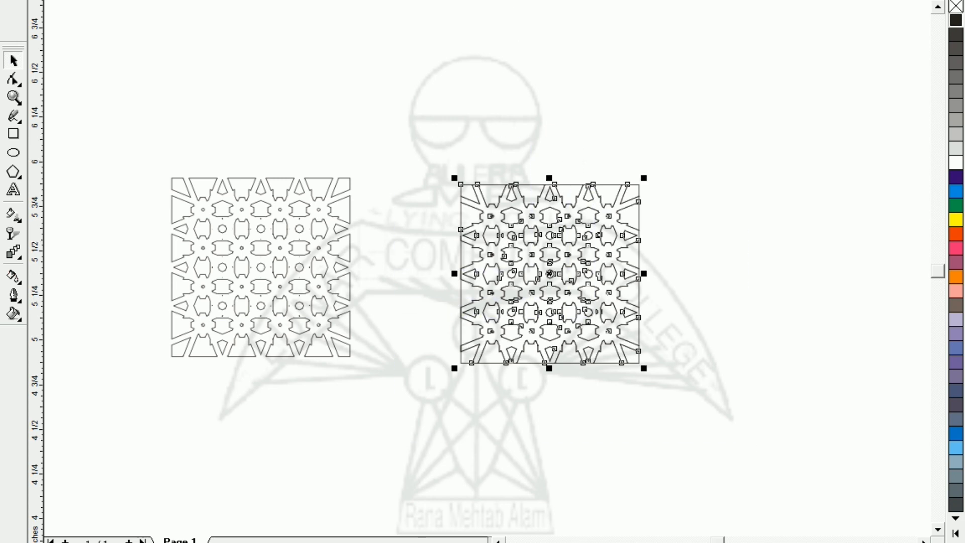
{"action": "left_click_drag", "start_coordinate": [564, 256], "coordinate": [741, 258]}
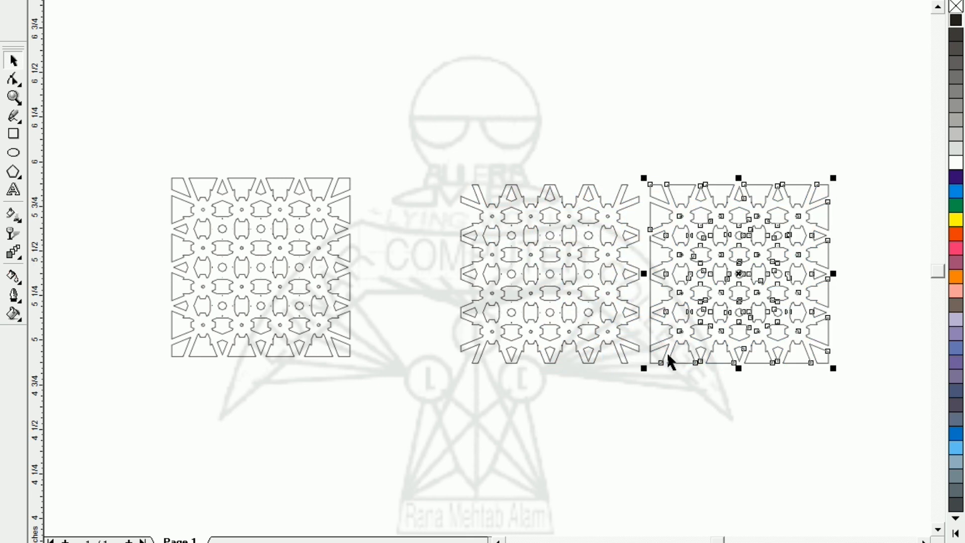
{"action": "left_click", "coordinate": [578, 316]}
{"action": "key", "text": "Delete"}
Move the trimmed panel left until it sits beside the first finished panel.
{"action": "left_click", "coordinate": [701, 286]}
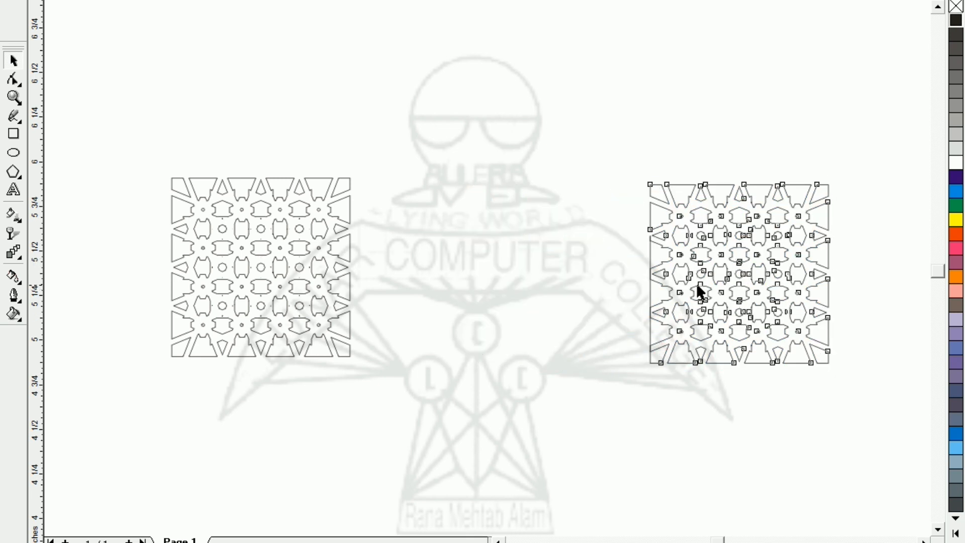
{"action": "left_click_drag", "start_coordinate": [700, 286], "coordinate": [619, 290]}
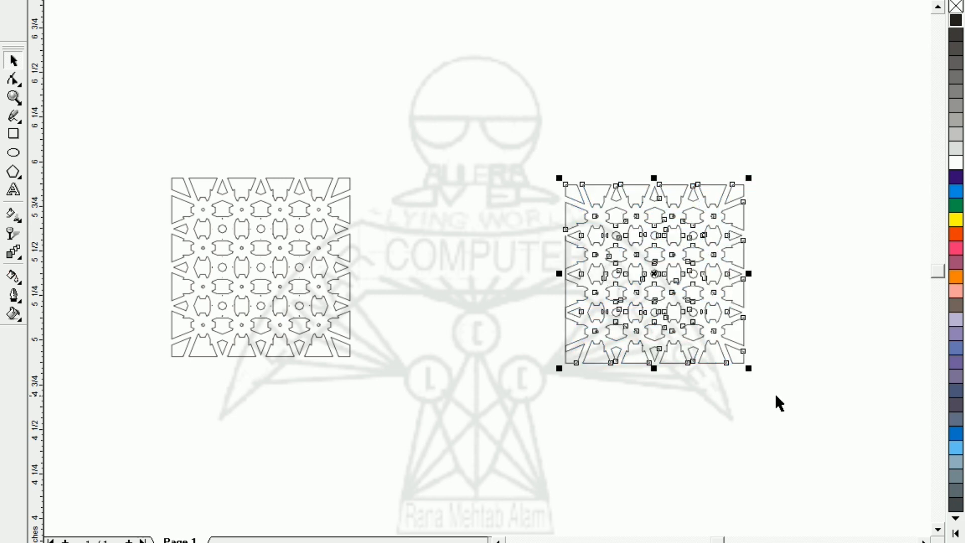
{"action": "key", "text": "Left"}
{"action": "key", "text": "Left"}
{"action": "key", "text": "Left"}
{"action": "key", "text": "Left"}
{"action": "key", "text": "Left"}
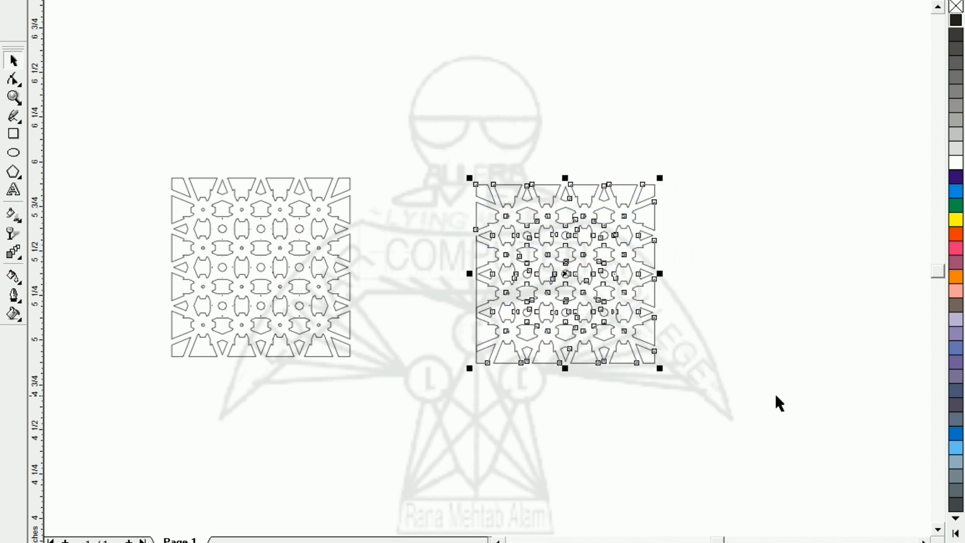
{"action": "key", "text": "Left"}
{"action": "key", "text": "Left"}
{"action": "key", "text": "Left"}
{"action": "key", "text": "Left"}
{"action": "key", "text": "Escape"}
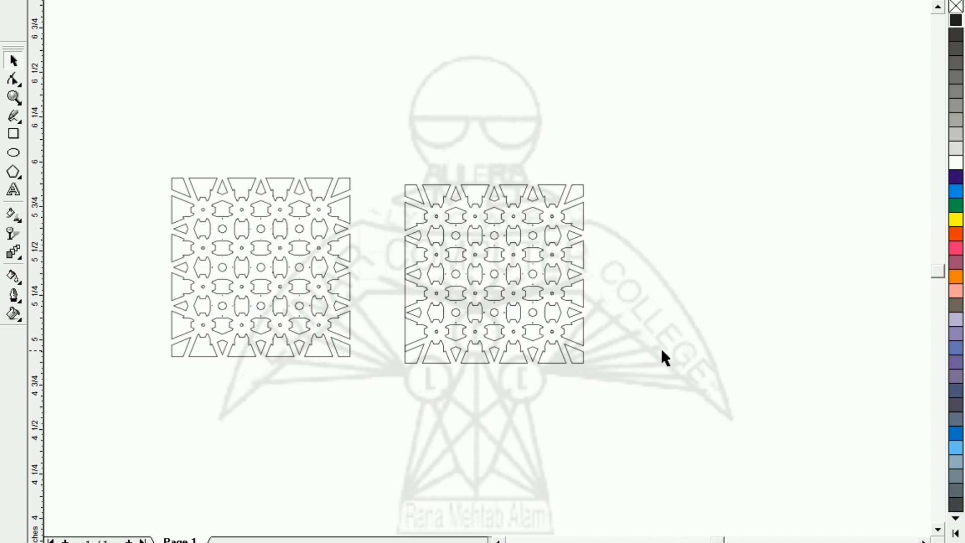
Break the trimmed panel apart and delete the wrongly joined piece along its lower left edge.
{"action": "left_click", "coordinate": [580, 327]}
{"action": "key", "text": "shift+F2"}
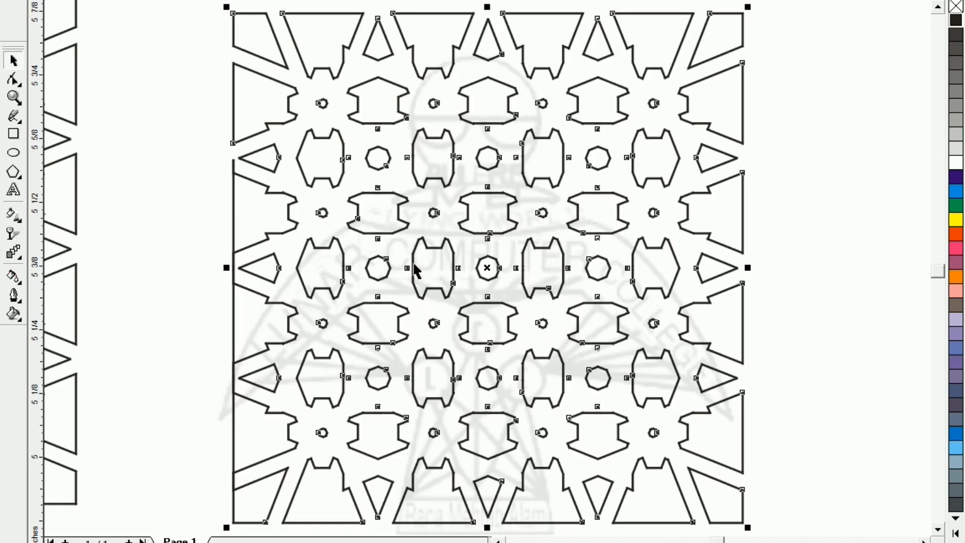
{"action": "left_click", "coordinate": [133, 203]}
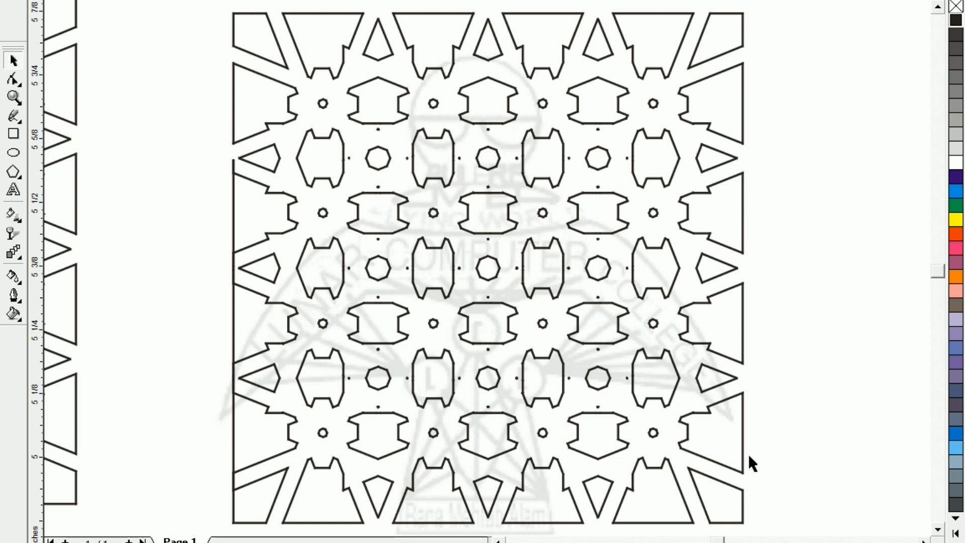
{"action": "left_click", "coordinate": [241, 217]}
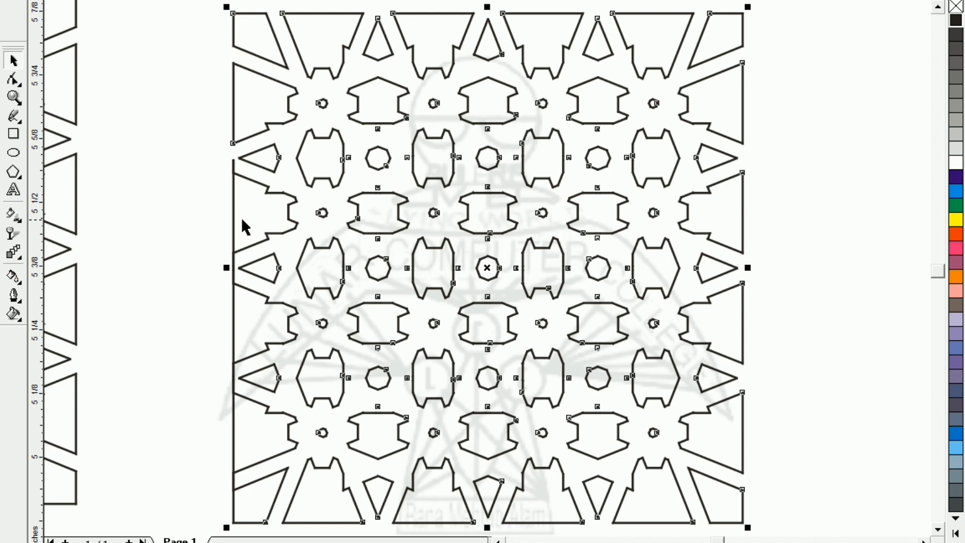
{"action": "left_click", "coordinate": [150, 214]}
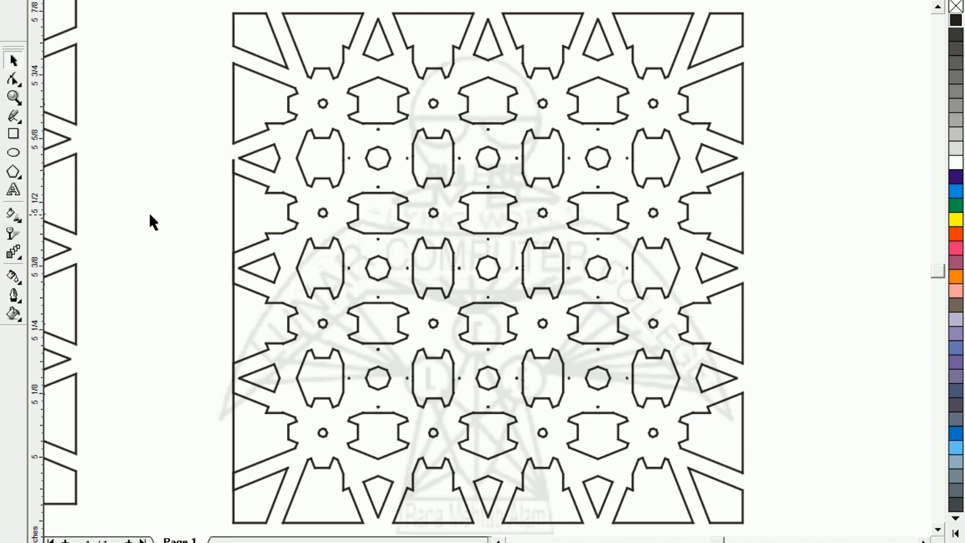
{"action": "left_click", "coordinate": [233, 168]}
{"action": "key", "text": "Delete"}
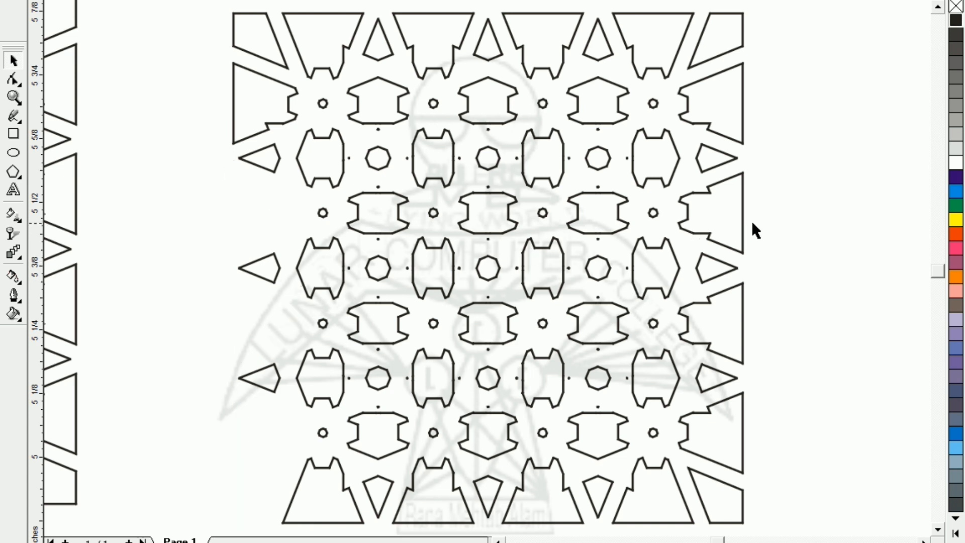
Mirror a copy of the three lower right edge pieces and the corner piece onto the panel's empty left edge.
{"action": "left_click", "coordinate": [740, 227]}
{"action": "left_click", "coordinate": [739, 318], "text": "shift"}
{"action": "left_click", "coordinate": [740, 431], "text": "shift"}
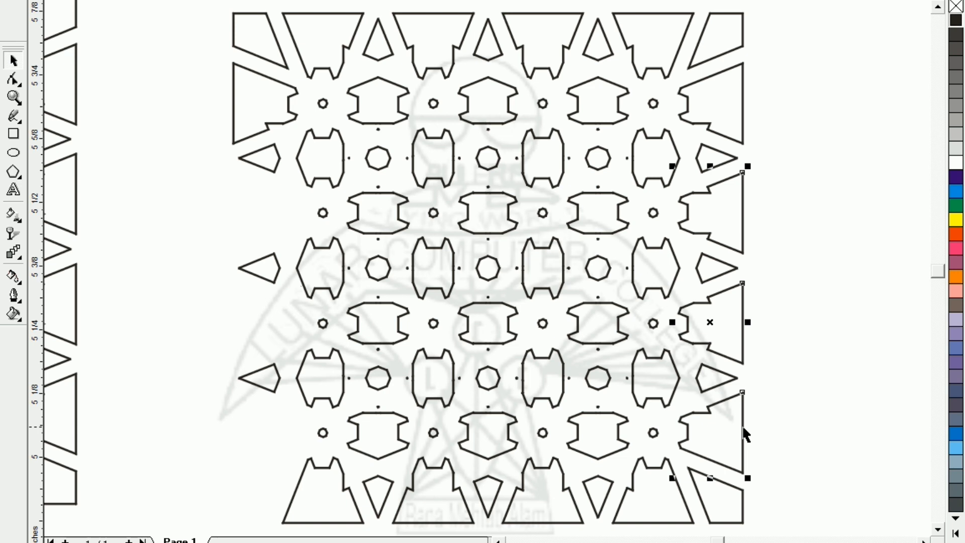
{"action": "left_click", "coordinate": [725, 505], "text": "shift"}
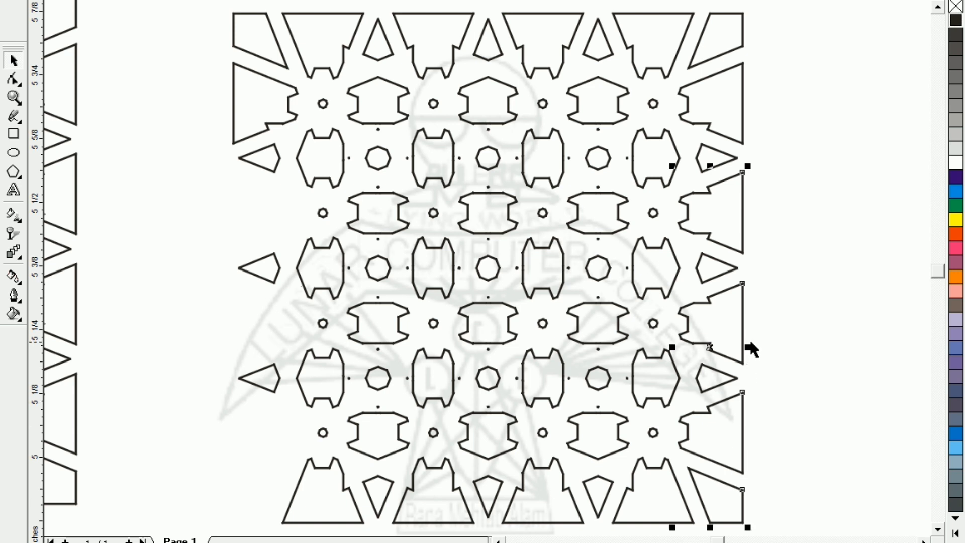
{"action": "left_click_drag", "start_coordinate": [748, 347], "coordinate": [262, 300]}
{"action": "right_click", "coordinate": [651, 348]}
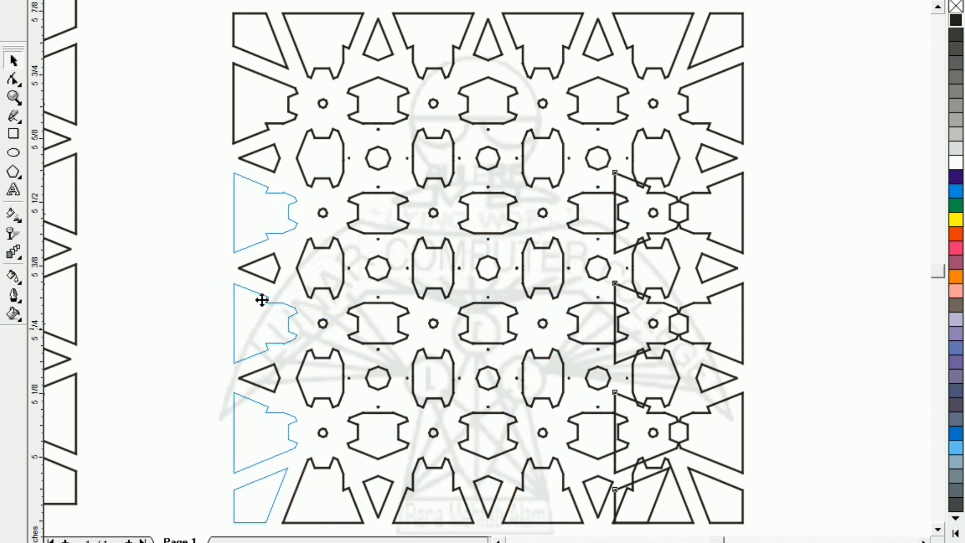
{"action": "left_click_drag", "start_coordinate": [262, 300], "coordinate": [264, 300]}
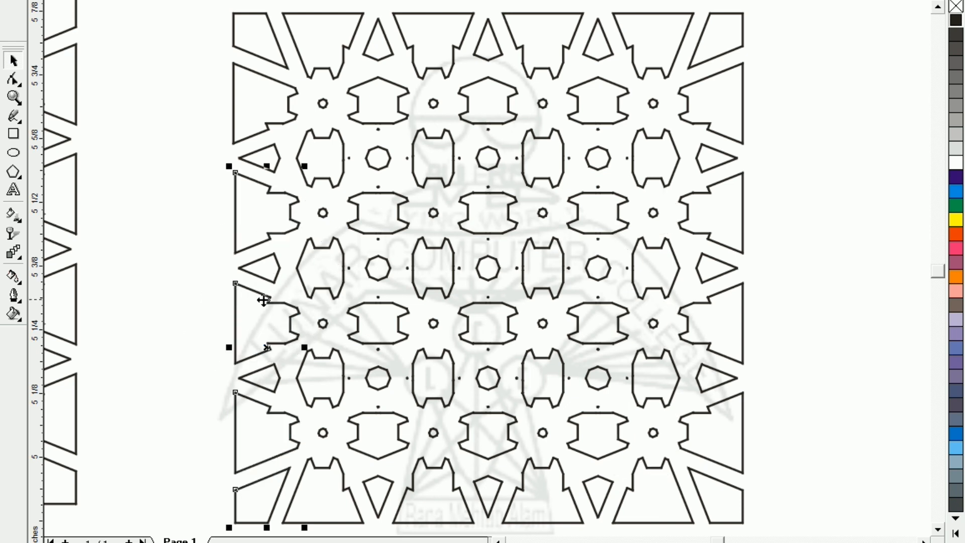
{"action": "left_click", "coordinate": [232, 319]}
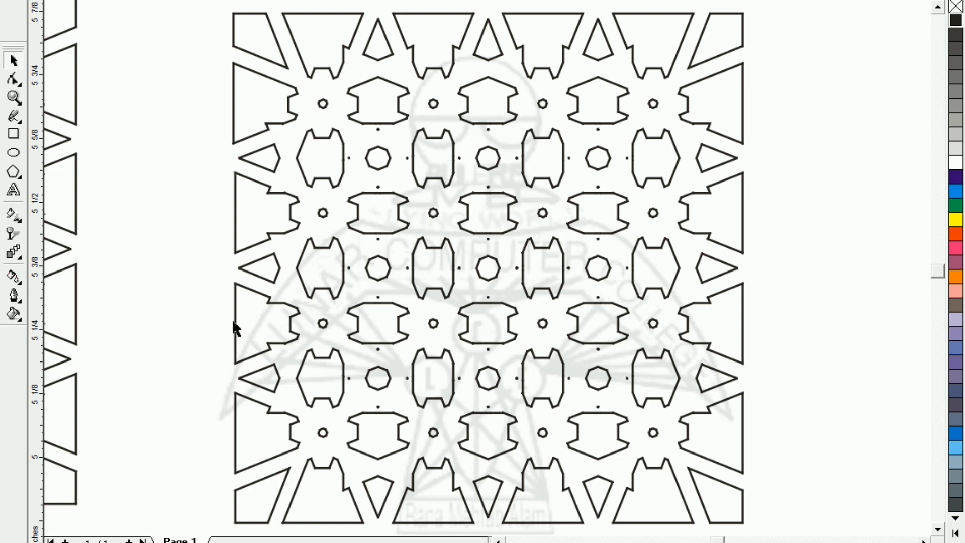
Align the bottoms of the mirrored left-edge pieces and the adjacent bottom-edge piece.
{"action": "left_click", "coordinate": [257, 324]}
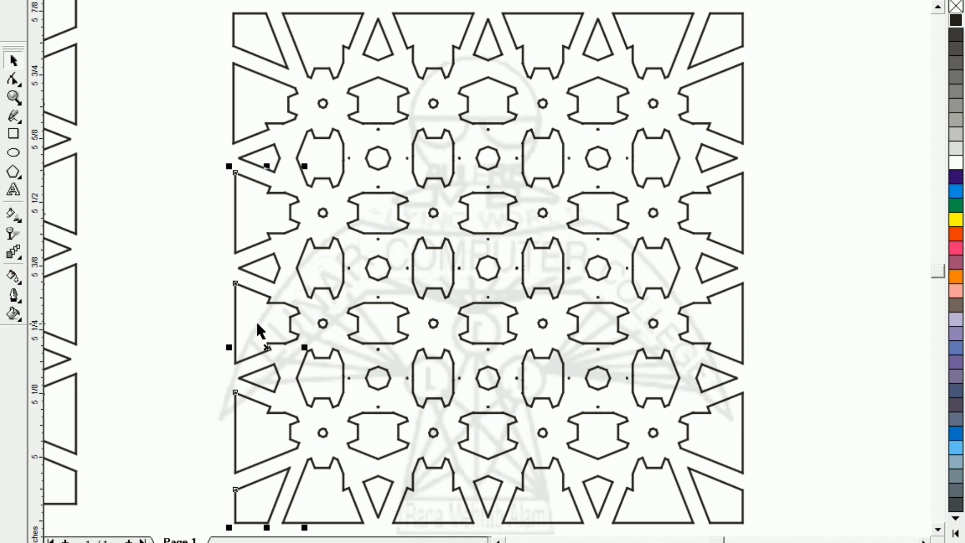
{"action": "left_click", "coordinate": [346, 491], "text": "shift"}
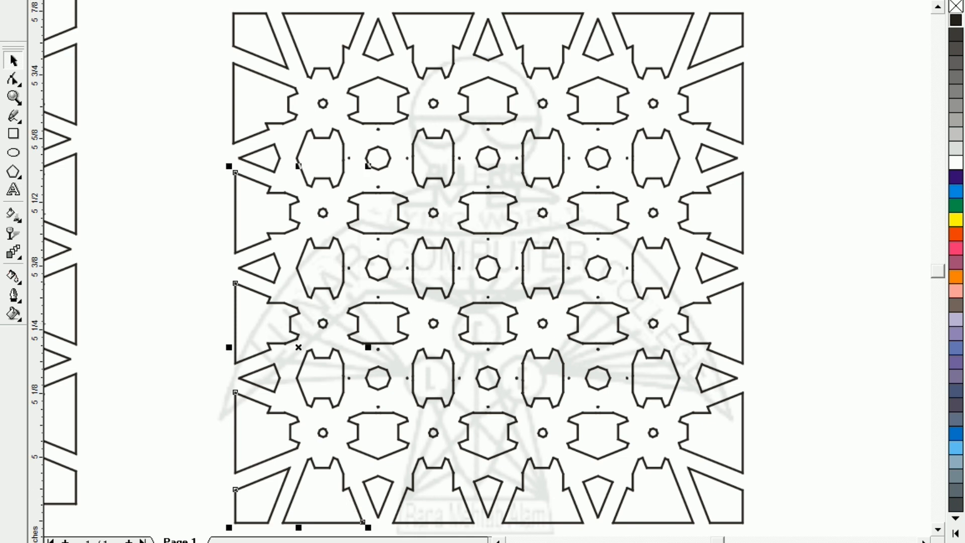
{"action": "left_click", "coordinate": [583, 1]}
{"action": "left_click", "coordinate": [375, 290]}
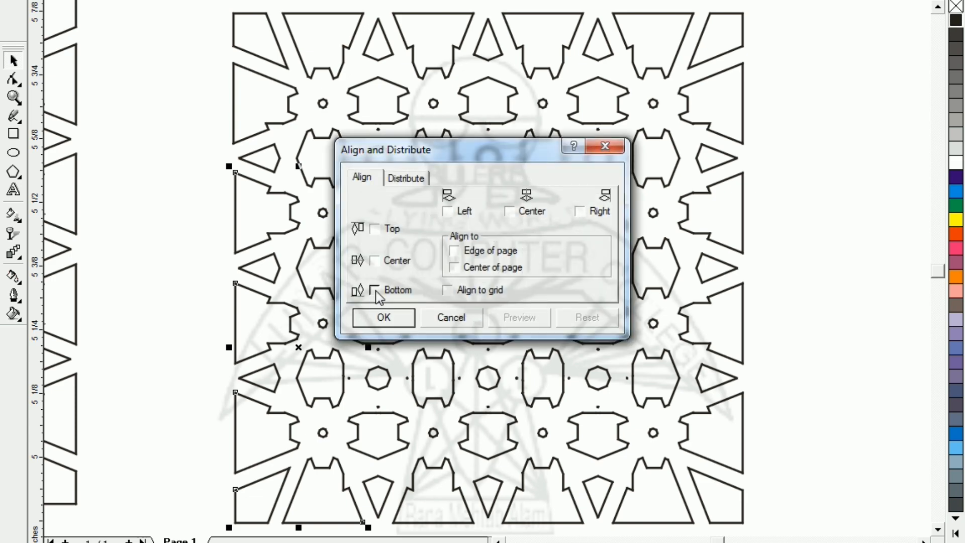
{"action": "left_click", "coordinate": [384, 317]}
{"action": "left_click", "coordinate": [173, 303]}
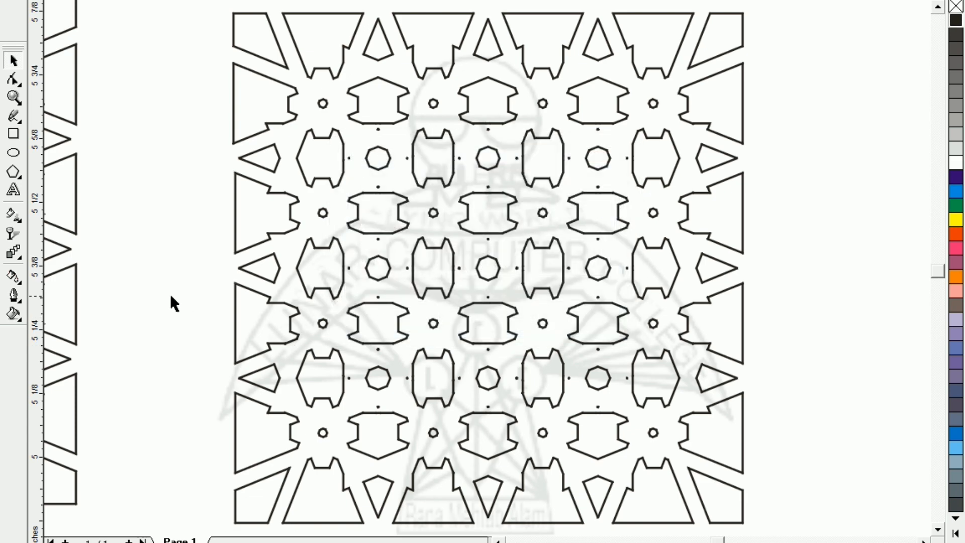
Align the left sides of the mirrored left-edge pieces and the upper left-edge piece of the panel.
{"action": "left_click", "coordinate": [256, 332]}
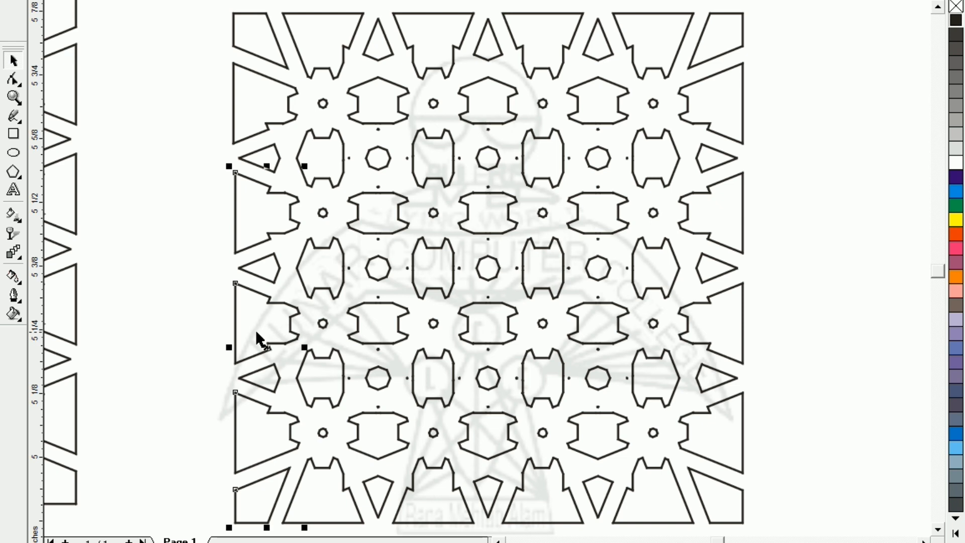
{"action": "left_click", "coordinate": [254, 116], "text": "shift"}
{"action": "key", "text": "ctrl+a"}
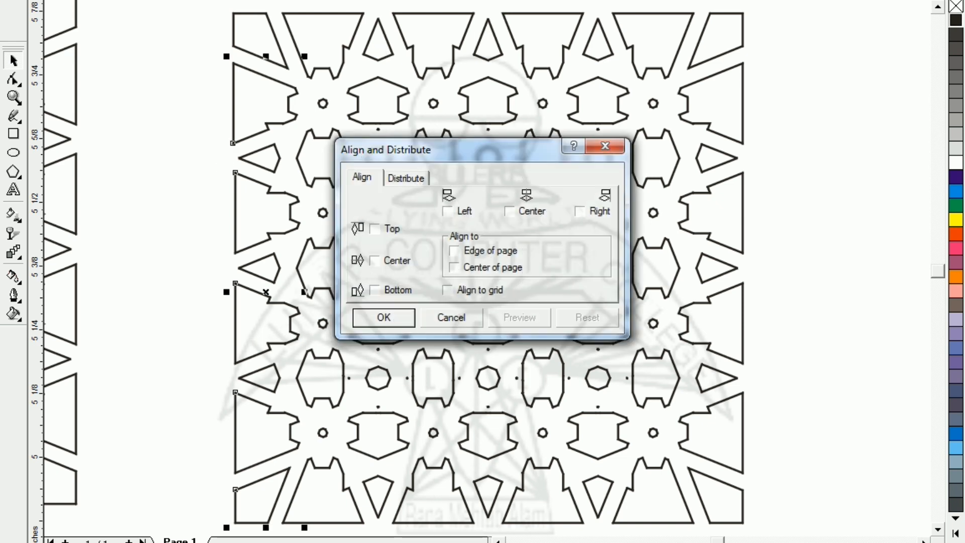
{"action": "left_click", "coordinate": [447, 211]}
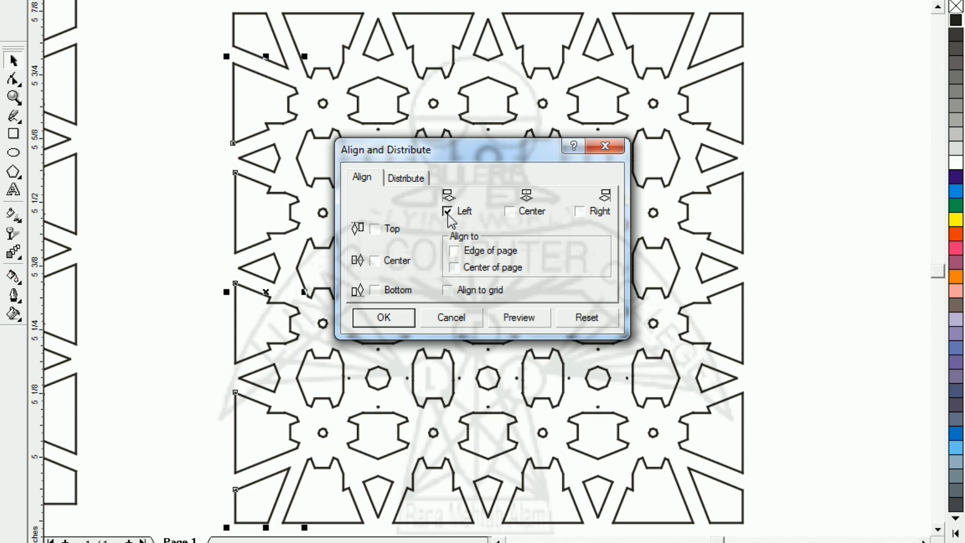
{"action": "left_click", "coordinate": [383, 317]}
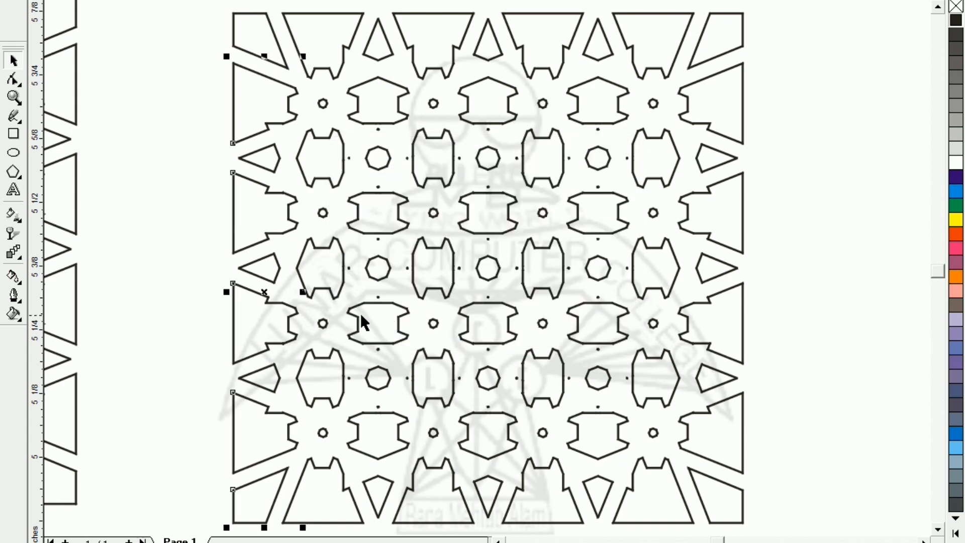
{"action": "left_click", "coordinate": [132, 234]}
Examine the repaired panel as a whole and its individual interior pieces up close, and compare it with the first finished panel.
{"action": "key", "text": "F3"}
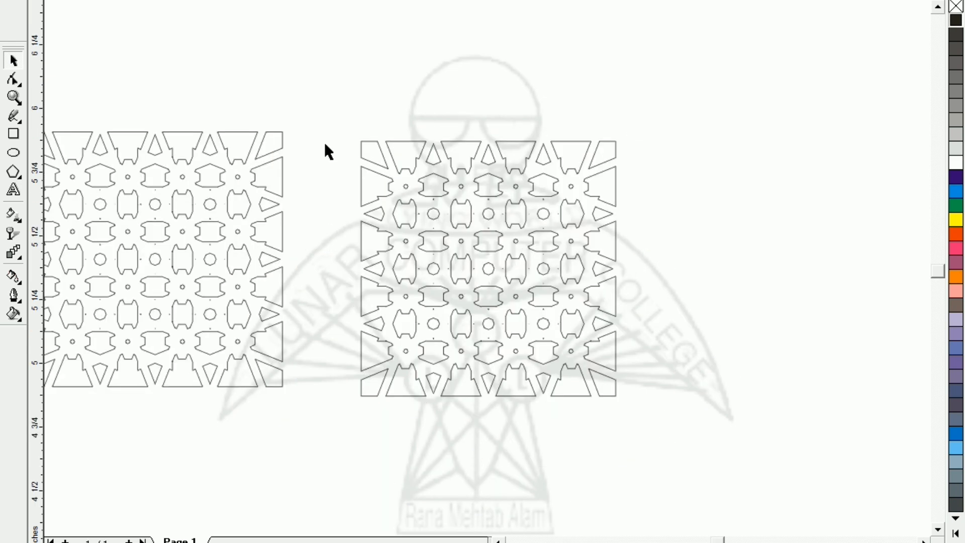
{"action": "left_click_drag", "start_coordinate": [317, 99], "coordinate": [694, 449]}
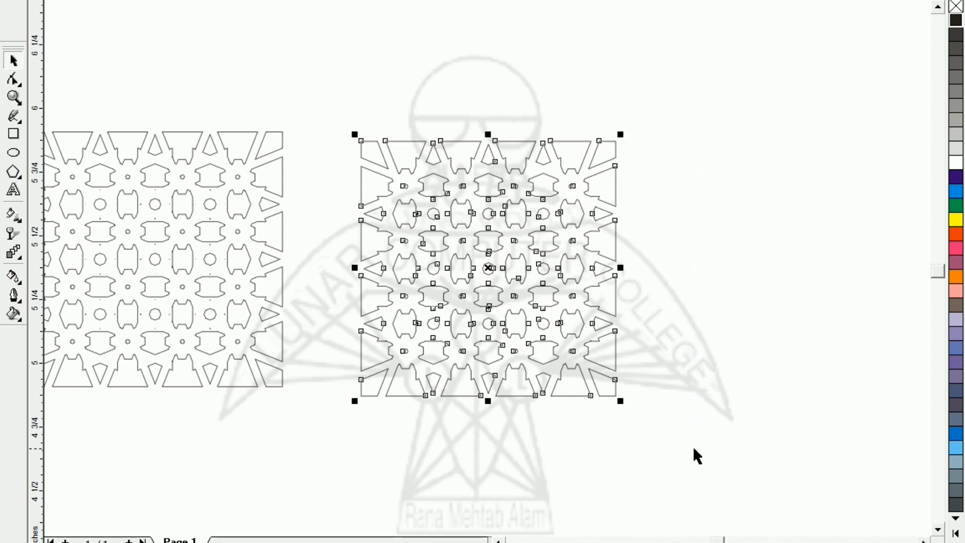
{"action": "key", "text": "shift+F2"}
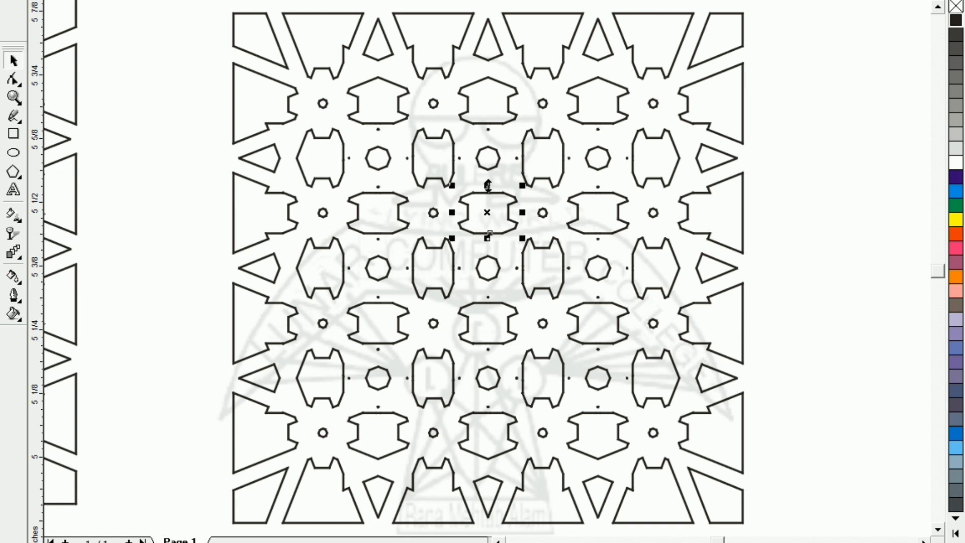
{"action": "left_click", "coordinate": [544, 150]}
{"action": "left_click", "coordinate": [432, 159]}
{"action": "left_click", "coordinate": [400, 121]}
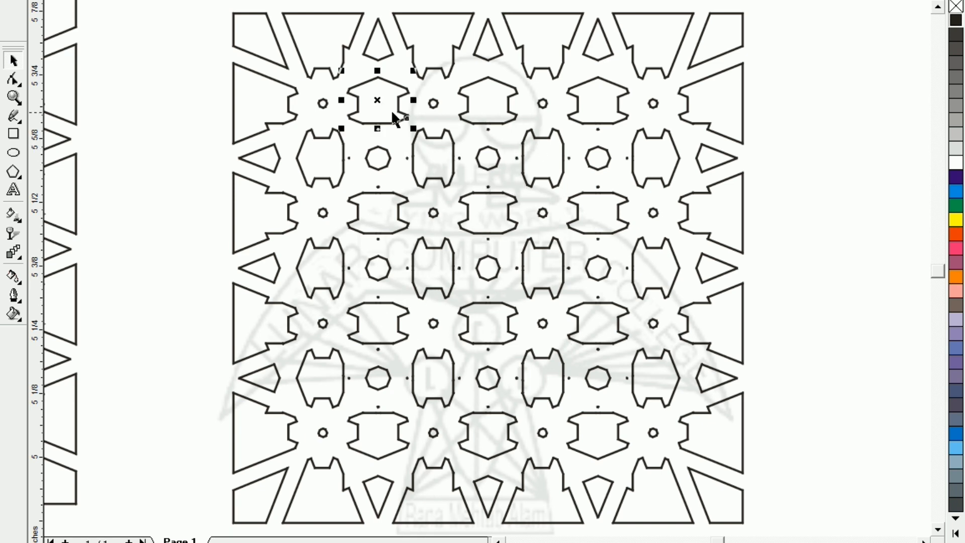
{"action": "left_click", "coordinate": [440, 47]}
{"action": "left_click", "coordinate": [430, 103]}
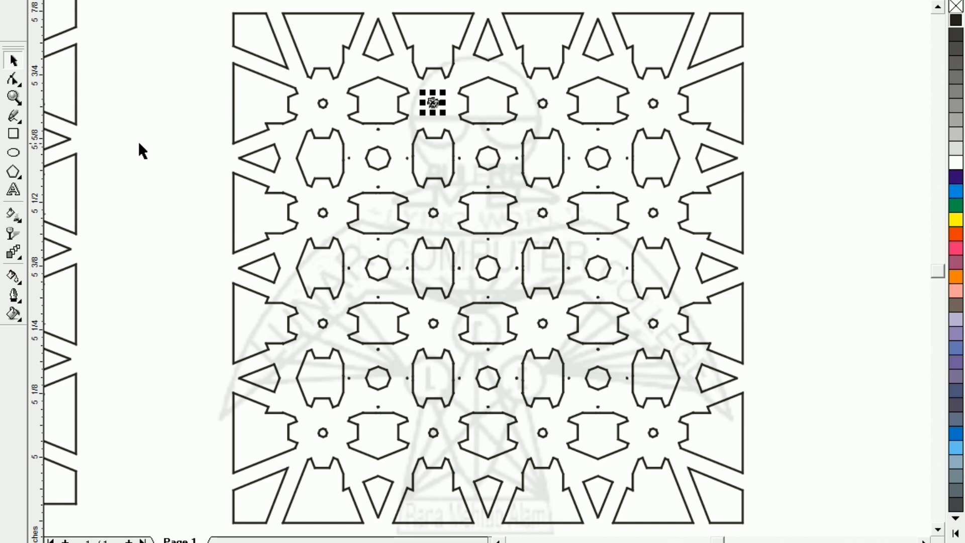
{"action": "left_click", "coordinate": [138, 142]}
{"action": "key", "text": "F3"}
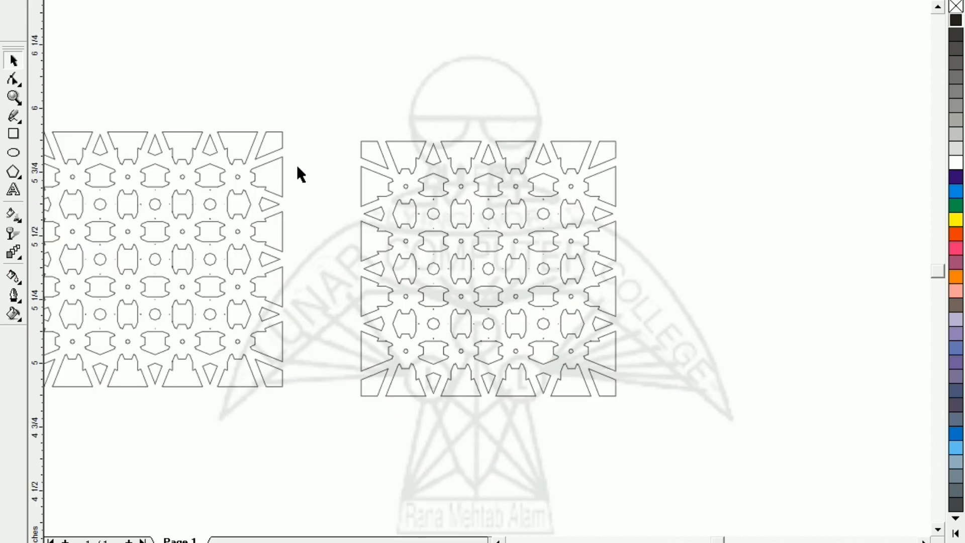
{"action": "key", "text": "ctrl+a"}
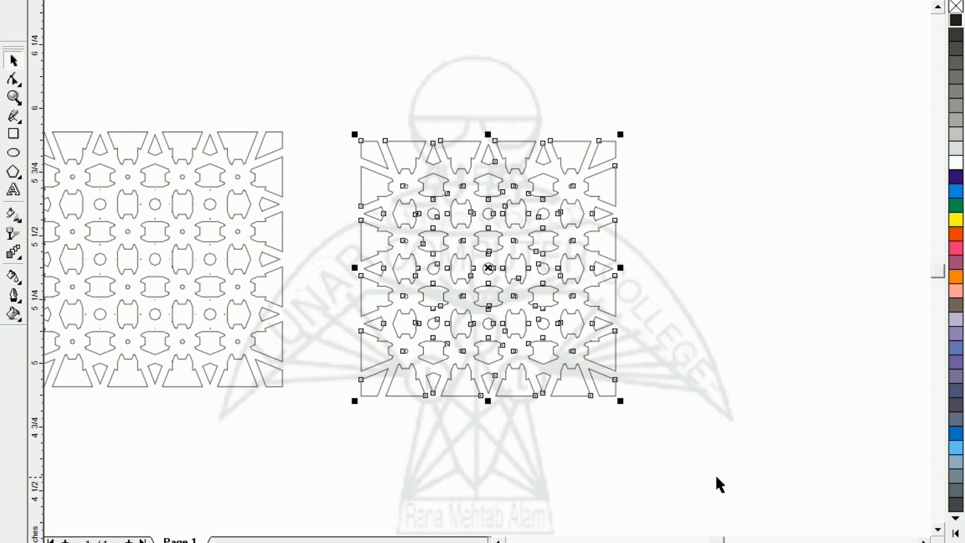
{"action": "left_click", "coordinate": [747, 404]}
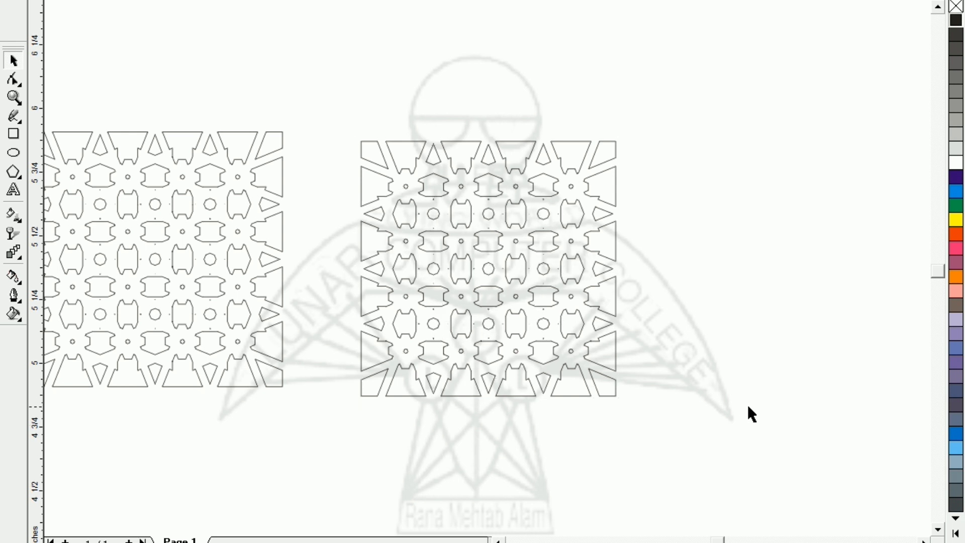
{"action": "key", "text": "F4"}
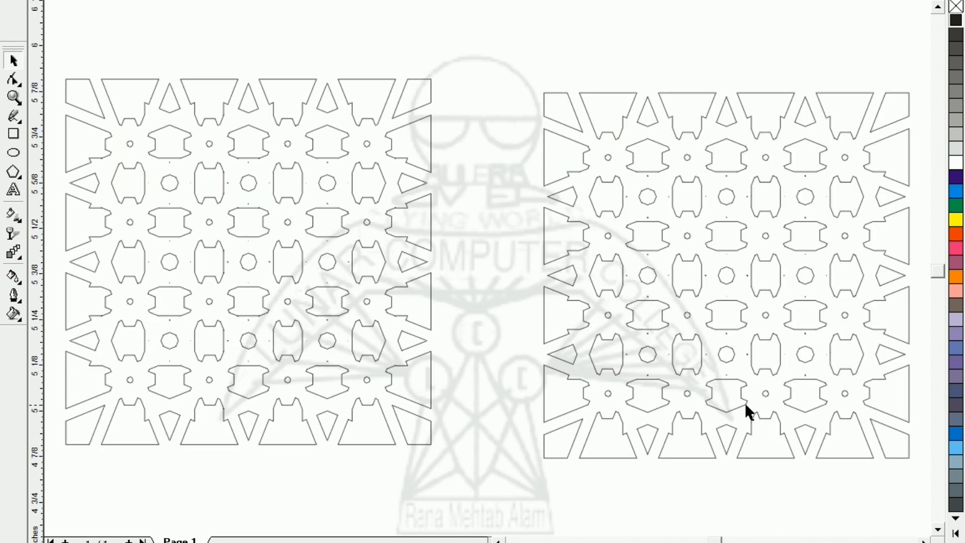